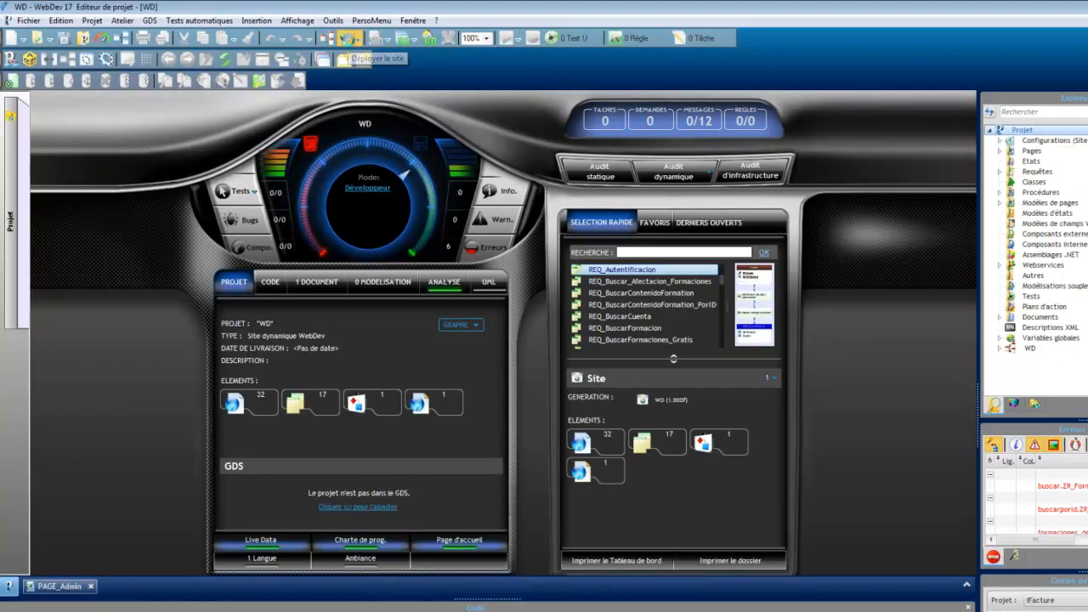
Step: Create the WD site library with recompilation, all project elements and automatic version increment, without backing up the project
{"action": "left_click", "coordinate": [348, 39]}
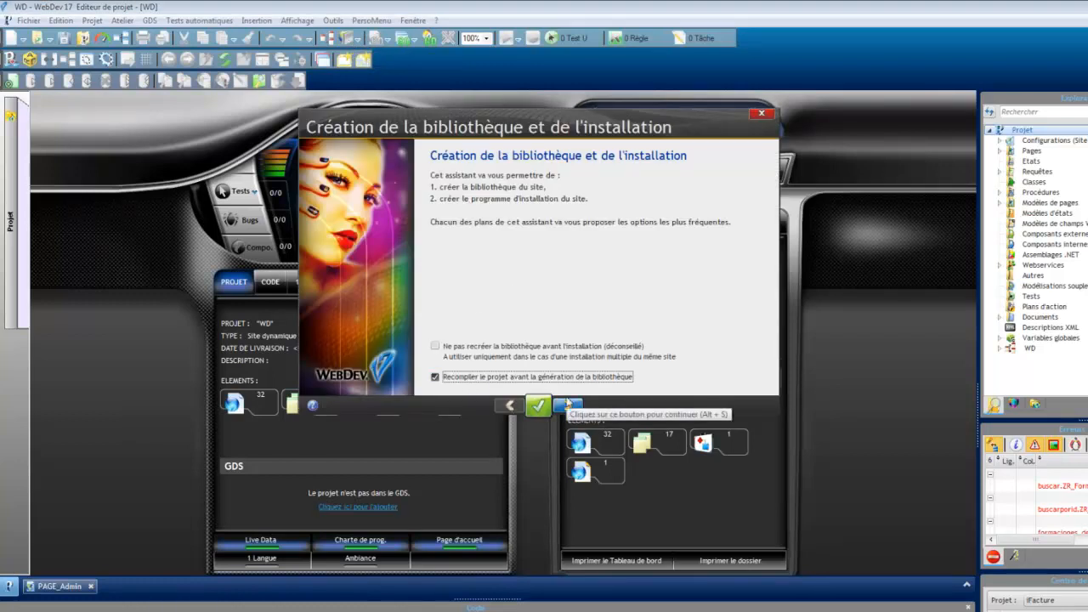
{"action": "left_click", "coordinate": [567, 404]}
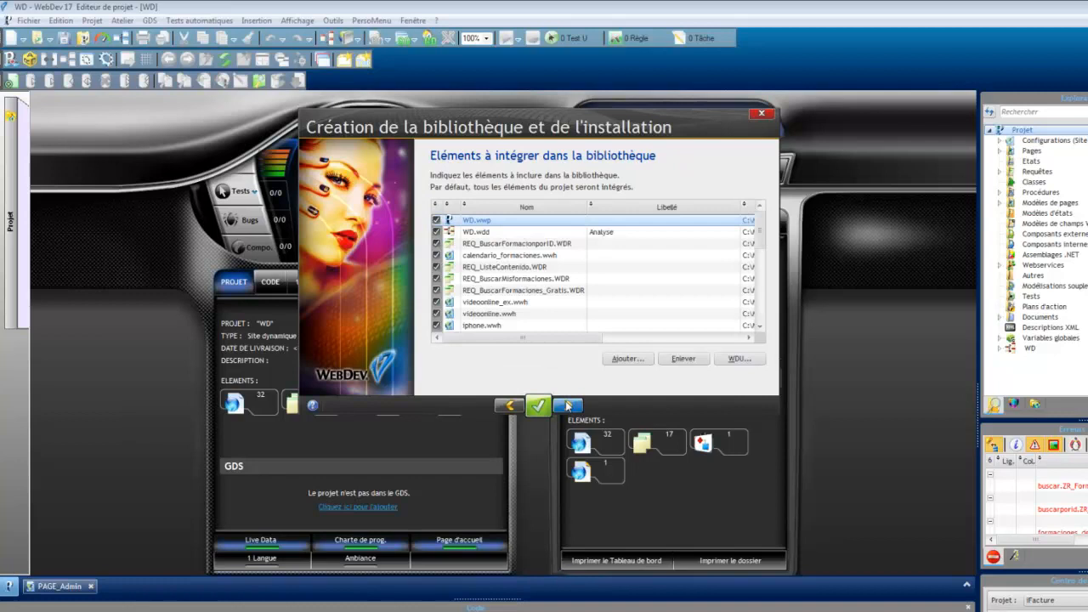
{"action": "left_click", "coordinate": [567, 404]}
{"action": "left_click", "coordinate": [567, 405]}
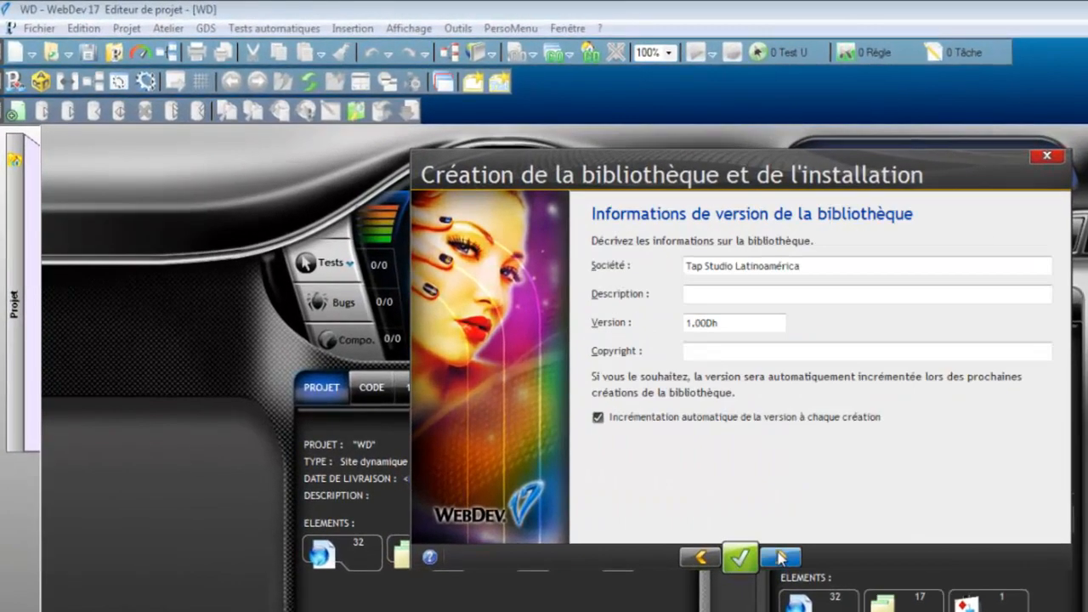
{"action": "left_click", "coordinate": [781, 557]}
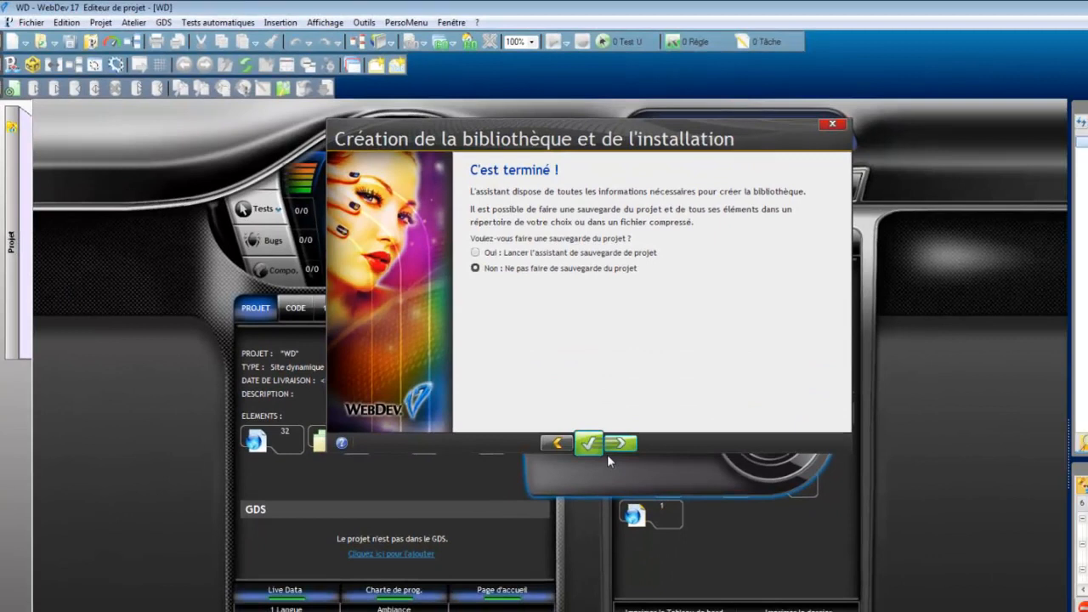
{"action": "left_click", "coordinate": [724, 542]}
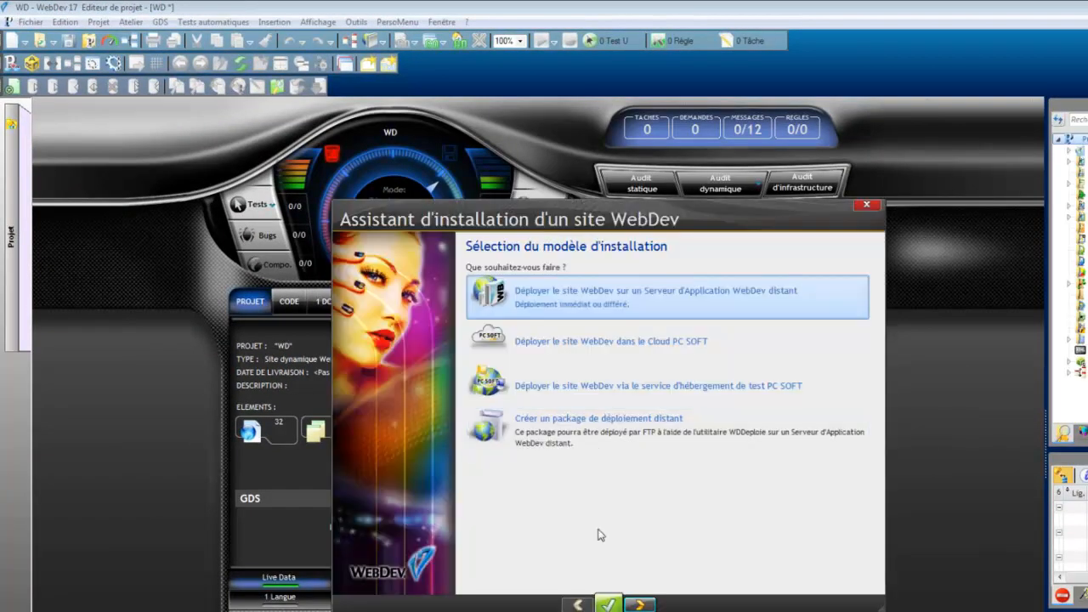
{"action": "left_click", "coordinate": [639, 604]}
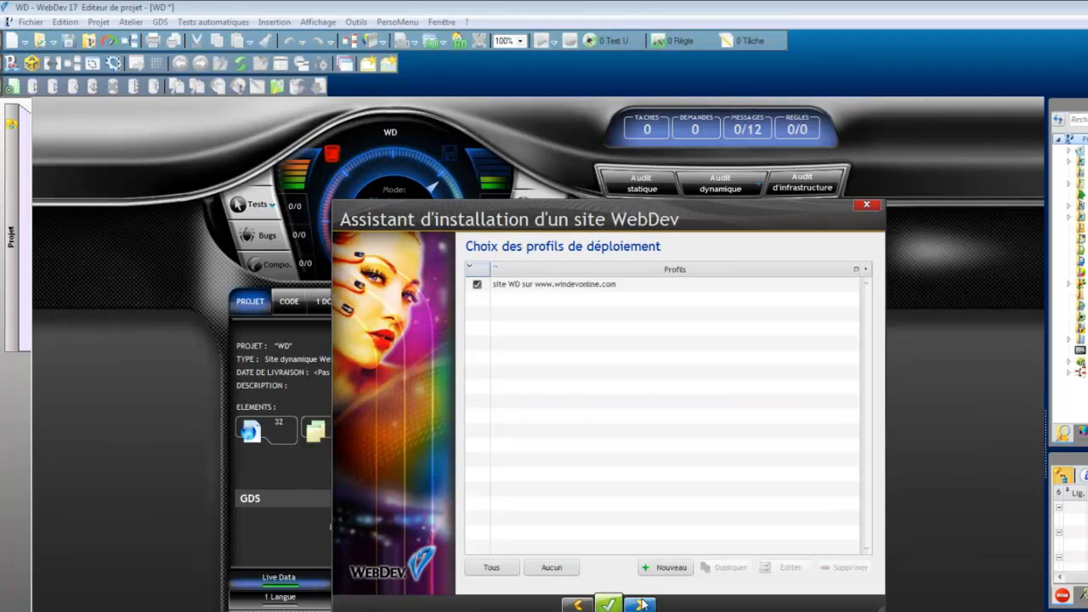
{"action": "left_click", "coordinate": [582, 289]}
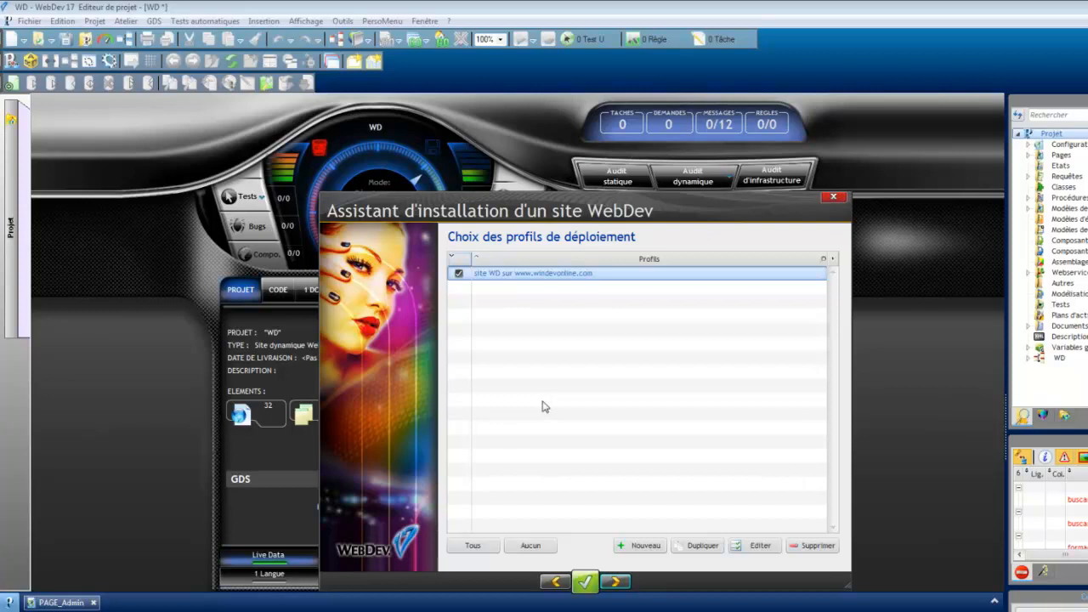
{"action": "left_click_drag", "start_coordinate": [474, 296], "coordinate": [485, 299]}
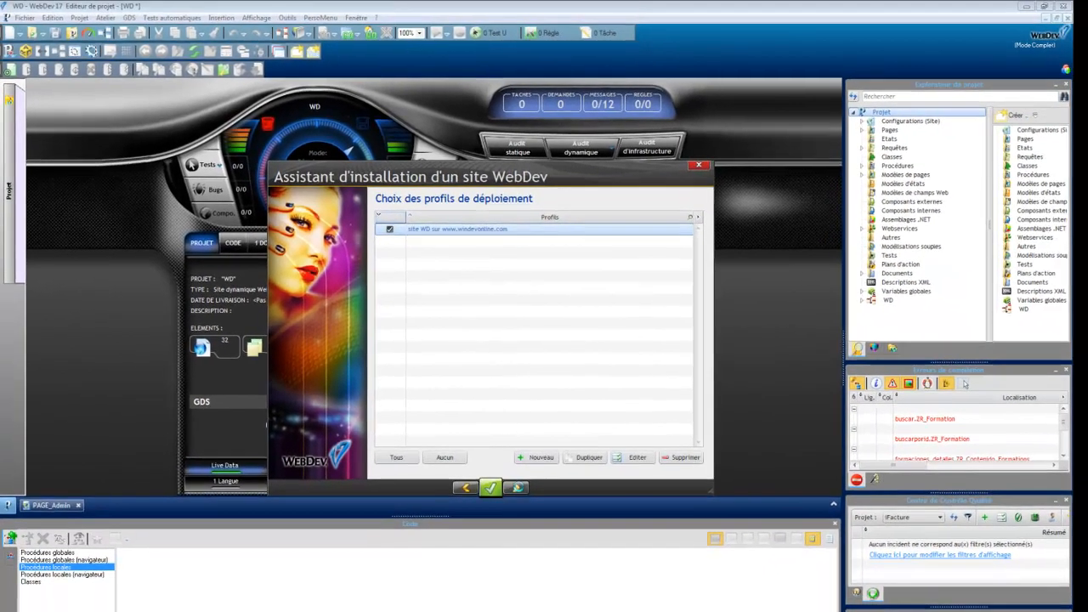
{"action": "left_click", "coordinate": [615, 582]}
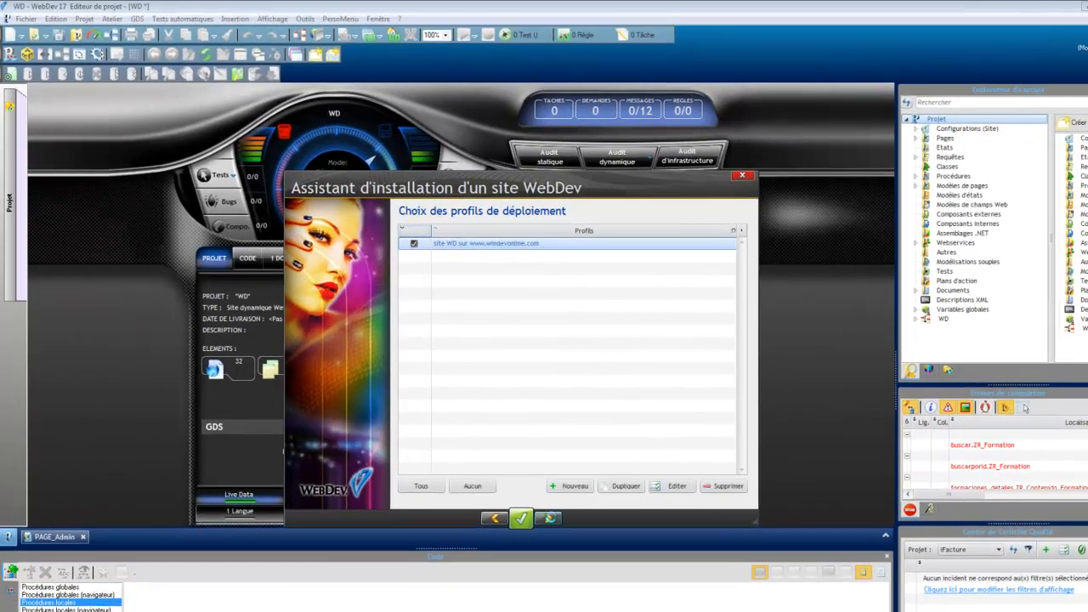
{"action": "left_click", "coordinate": [519, 488]}
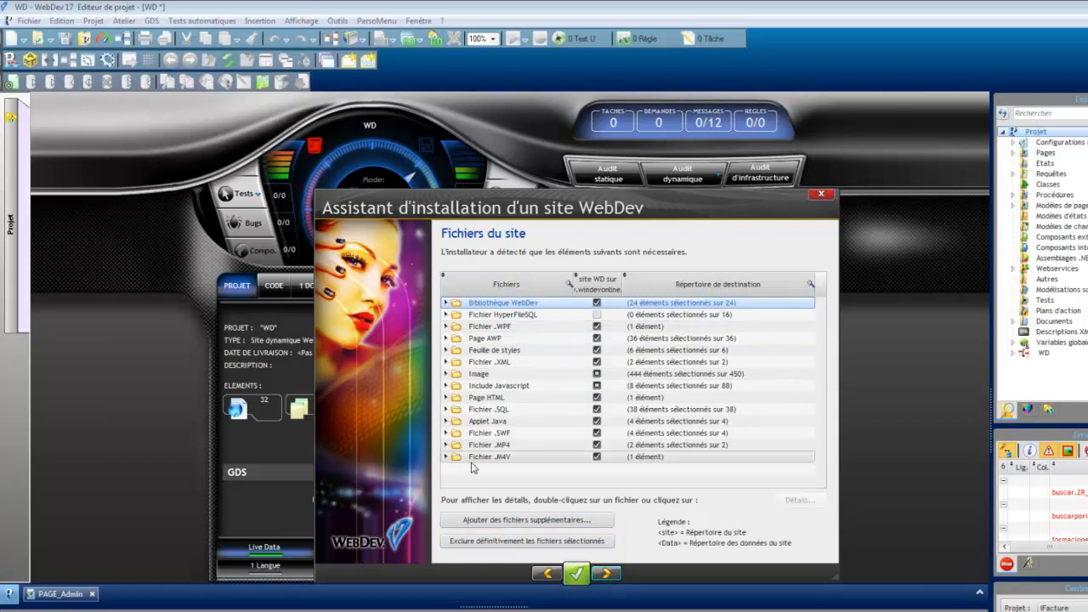
{"action": "left_click", "coordinate": [605, 575]}
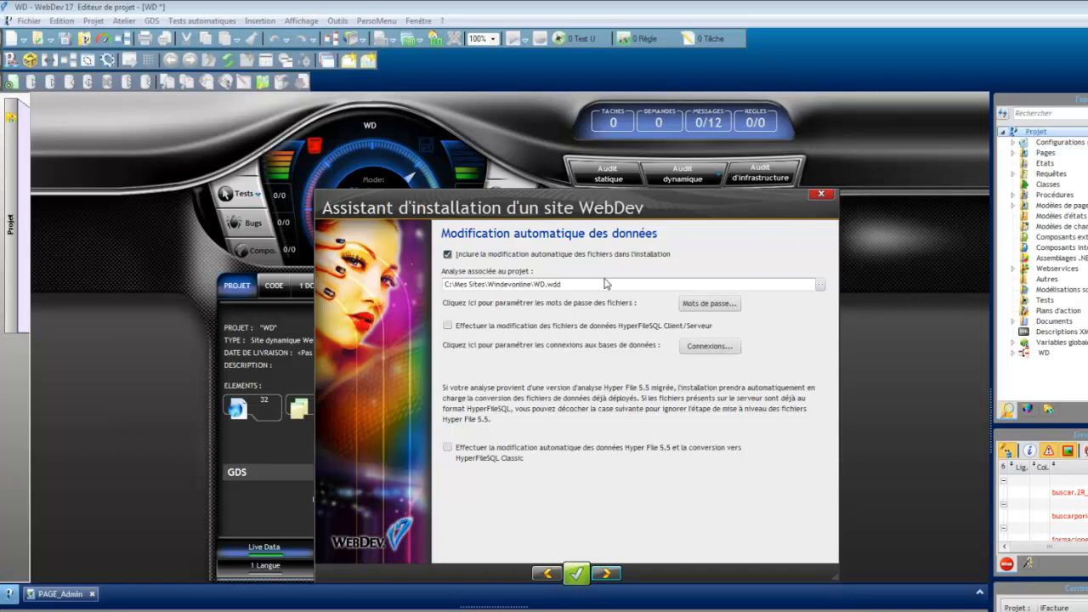
Step: Inspect the HyperFileSQL Client/Server connections table for the automatic data modification, then cancel it
{"action": "left_click", "coordinate": [537, 327]}
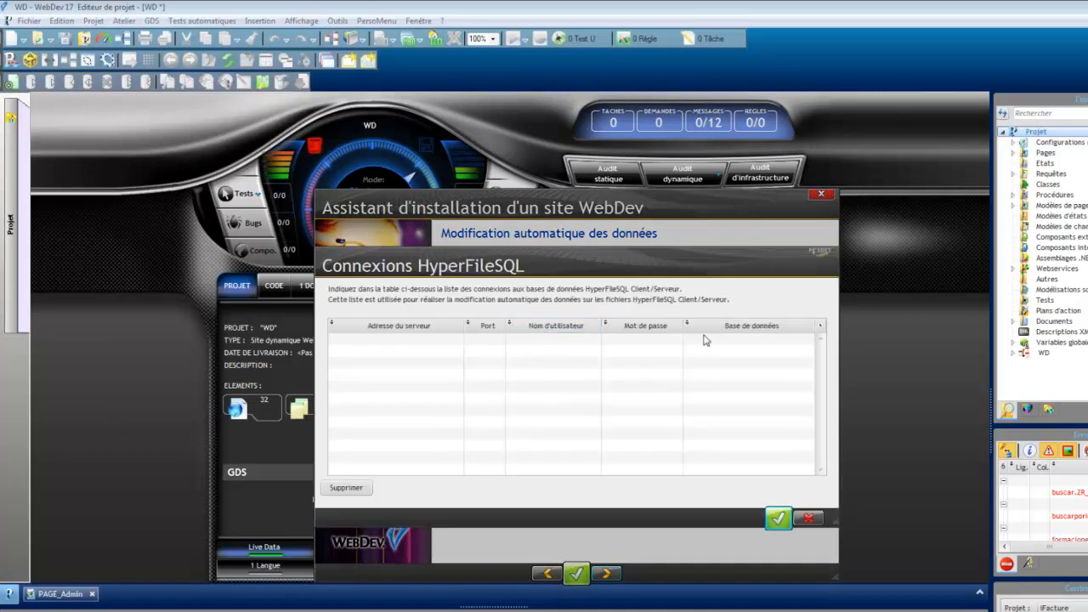
{"action": "left_click", "coordinate": [807, 519]}
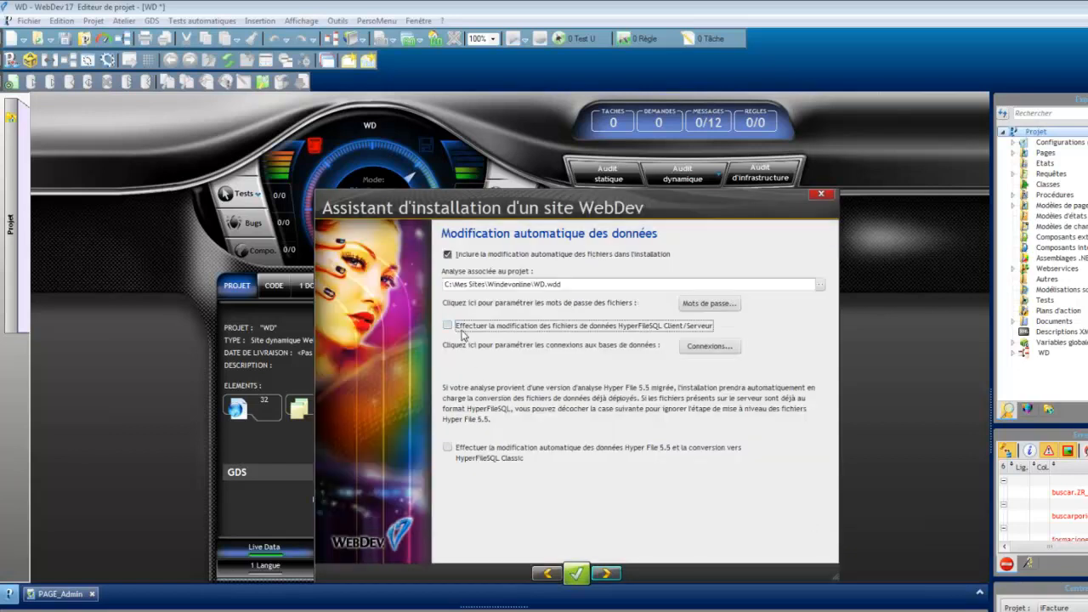
{"action": "left_click", "coordinate": [461, 330]}
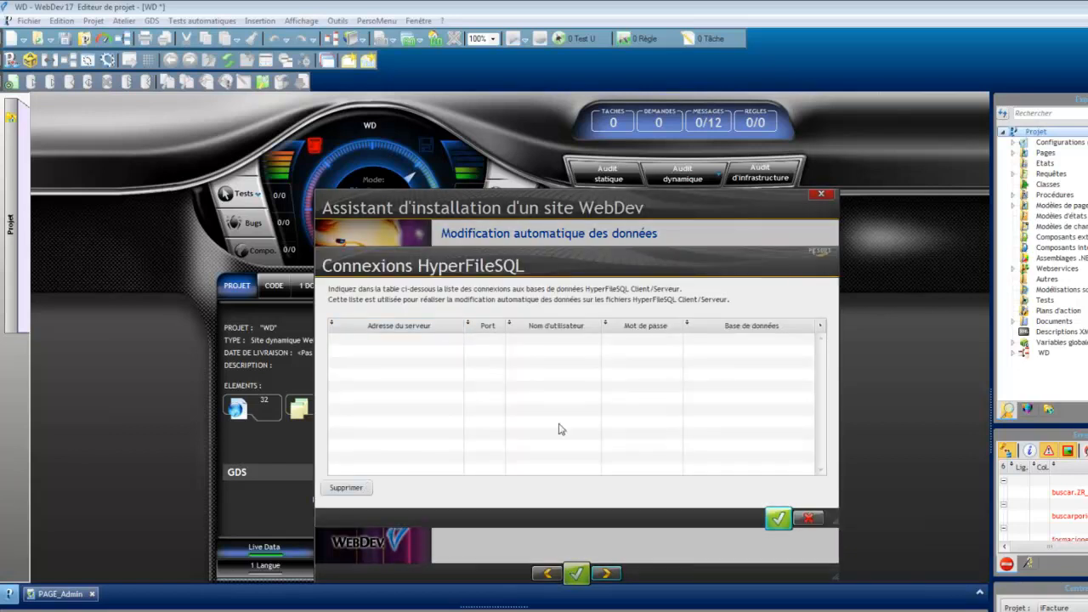
{"action": "left_click", "coordinate": [808, 519]}
{"action": "left_click", "coordinate": [514, 329]}
{"action": "left_click", "coordinate": [807, 522]}
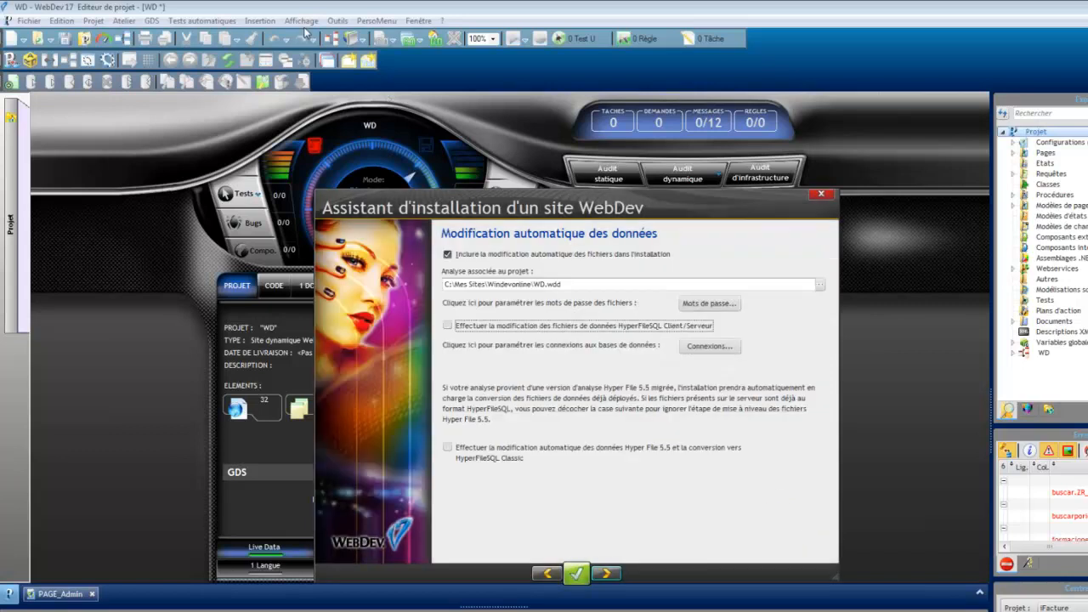
{"action": "left_click", "coordinate": [710, 347]}
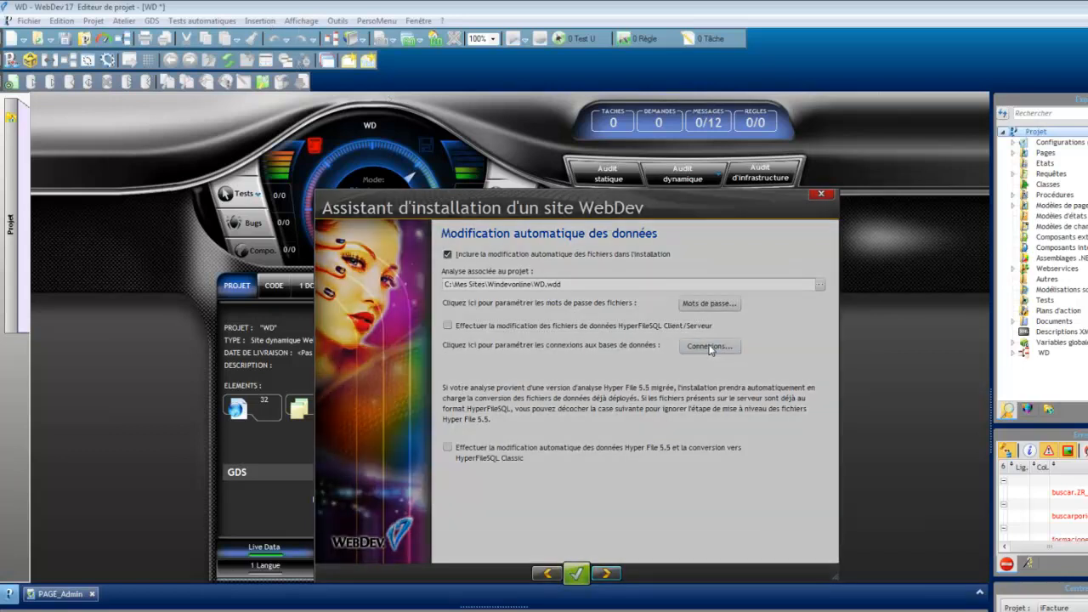
{"action": "left_click", "coordinate": [807, 520]}
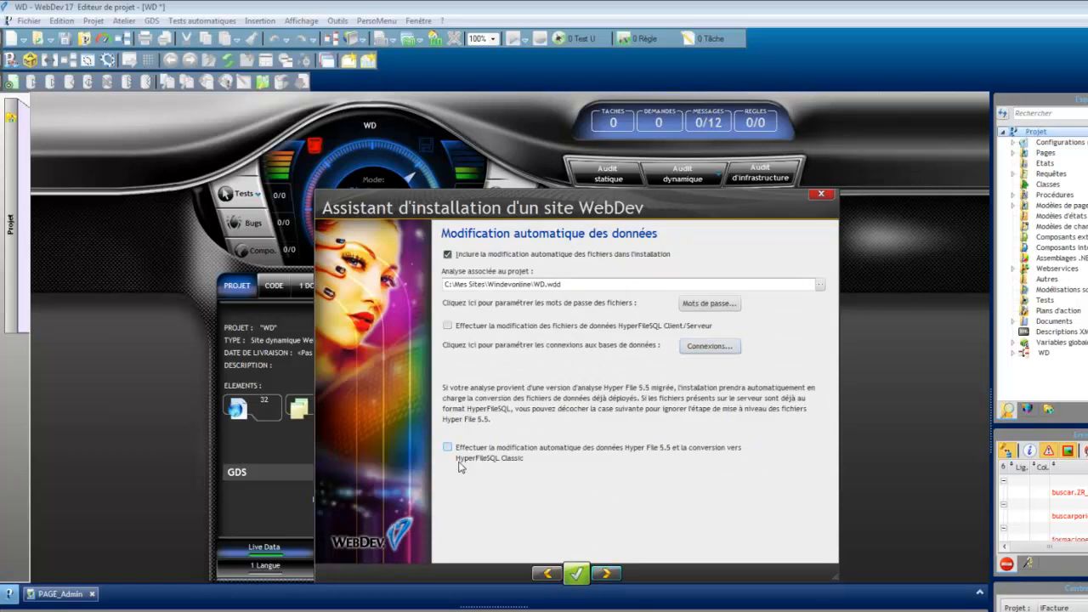
Step: Go through the site parameters and statistics generation in WD\Log up to the final installation page, and abandon the deployment
{"action": "left_click", "coordinate": [607, 575]}
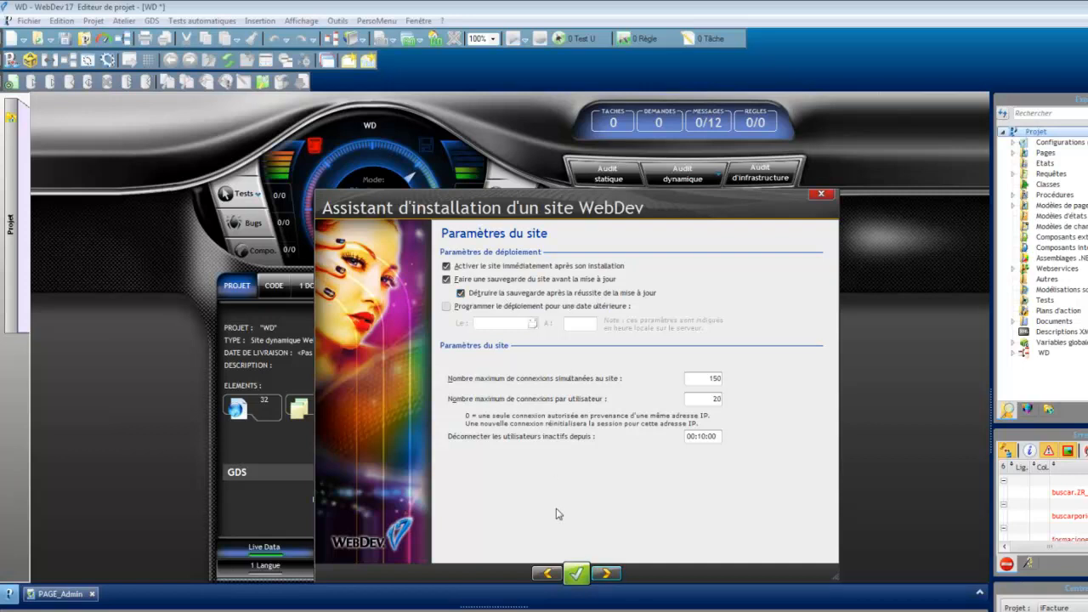
{"action": "double_click", "coordinate": [714, 379]}
{"action": "key", "text": "Tab"}
{"action": "left_click", "coordinate": [699, 436]}
{"action": "left_click", "coordinate": [606, 572]}
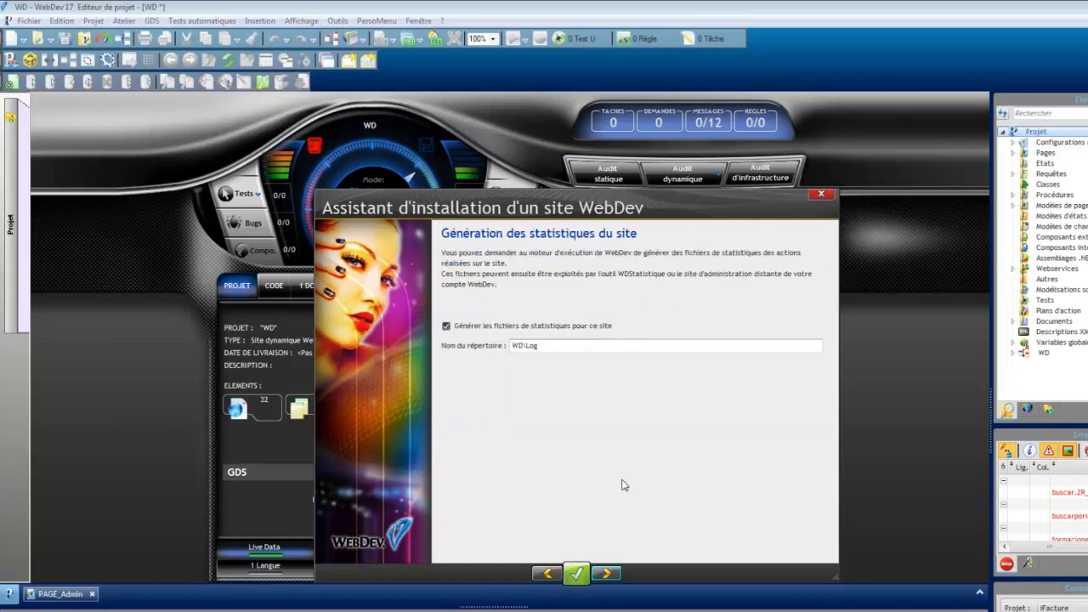
{"action": "left_click", "coordinate": [613, 575]}
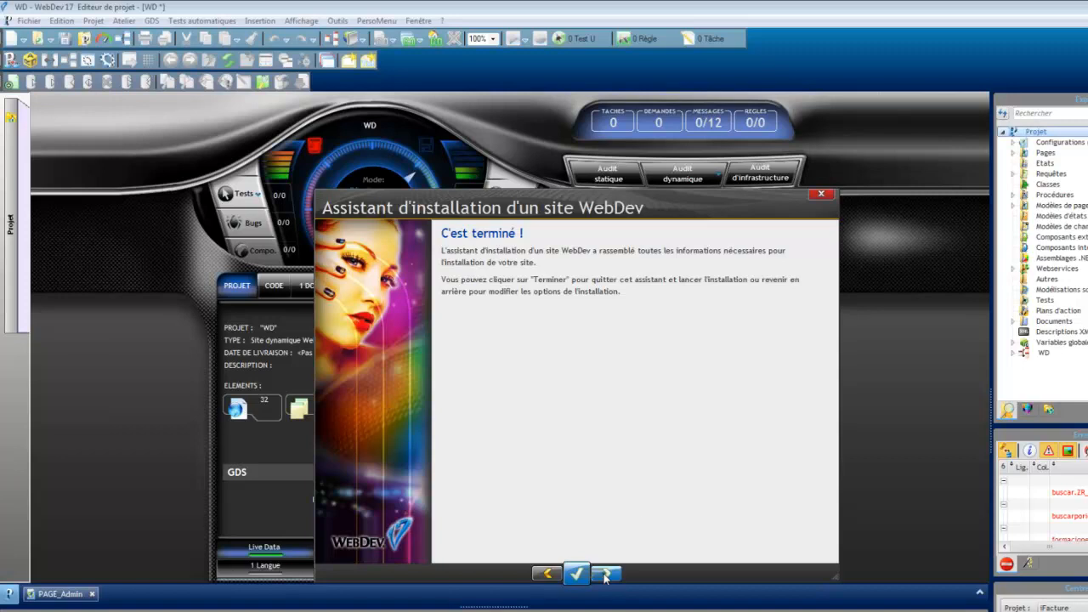
{"action": "left_click", "coordinate": [821, 197]}
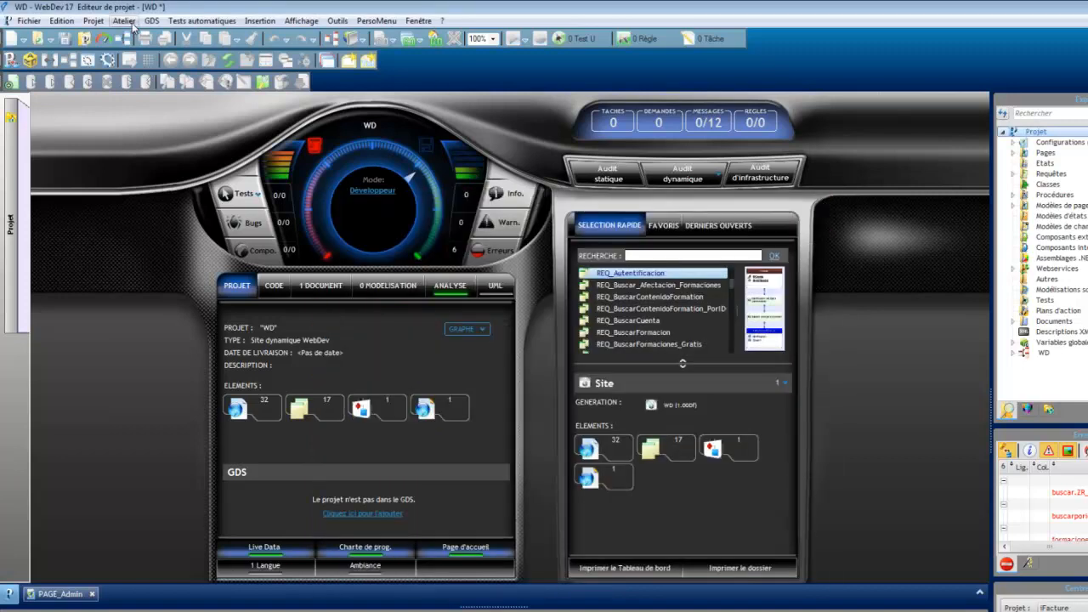
Step: Switch to the PostgreSQL_VFP project and open its data analysis
{"action": "left_click", "coordinate": [29, 21]}
{"action": "left_click", "coordinate": [75, 467]}
{"action": "left_click", "coordinate": [699, 484]}
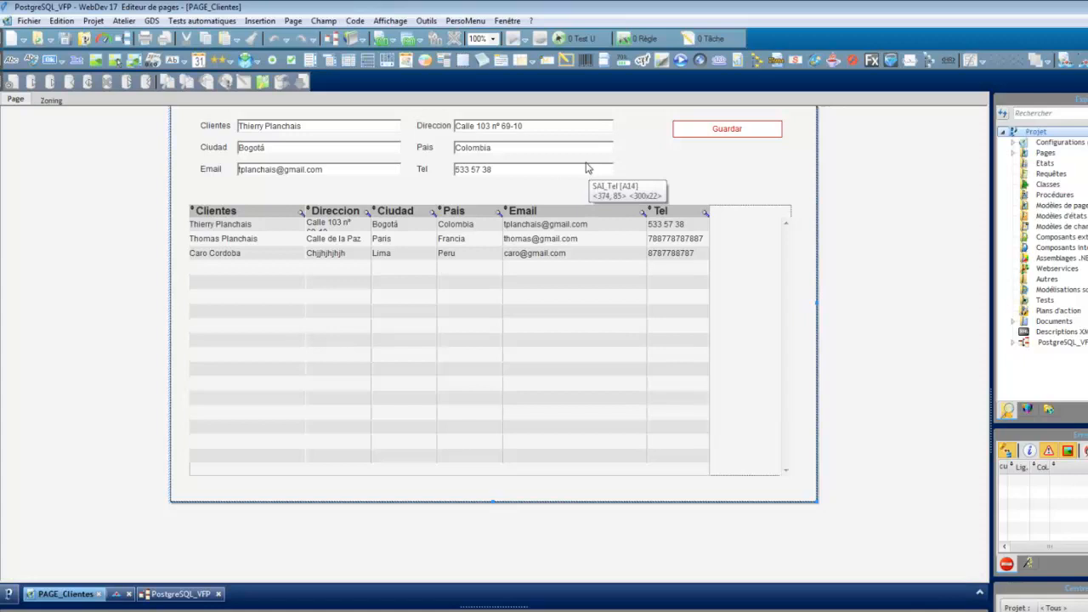
{"action": "left_click", "coordinate": [586, 168]}
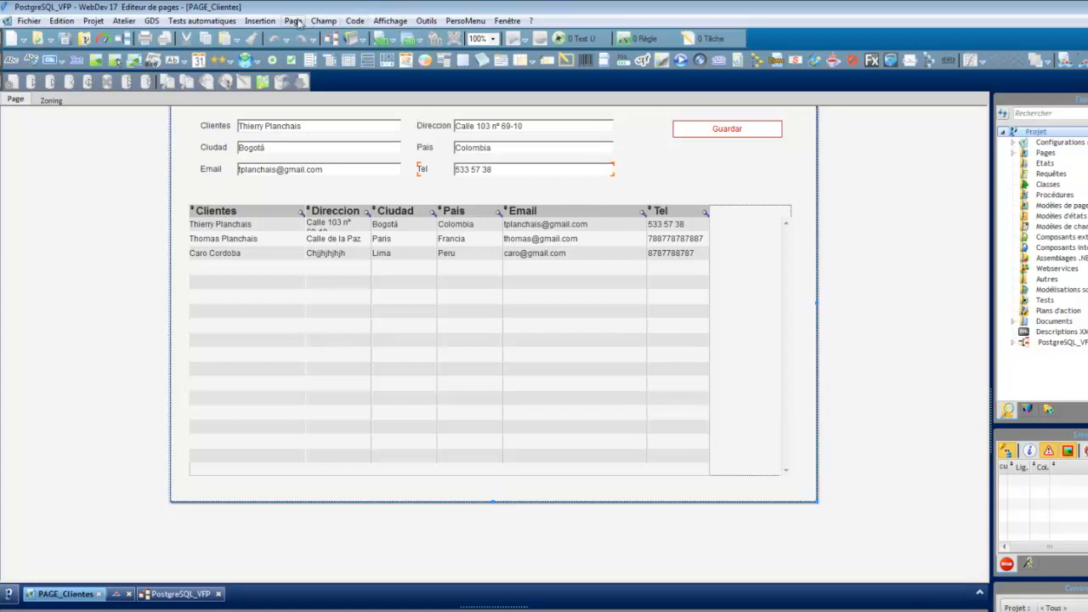
{"action": "double_click", "coordinate": [1042, 341]}
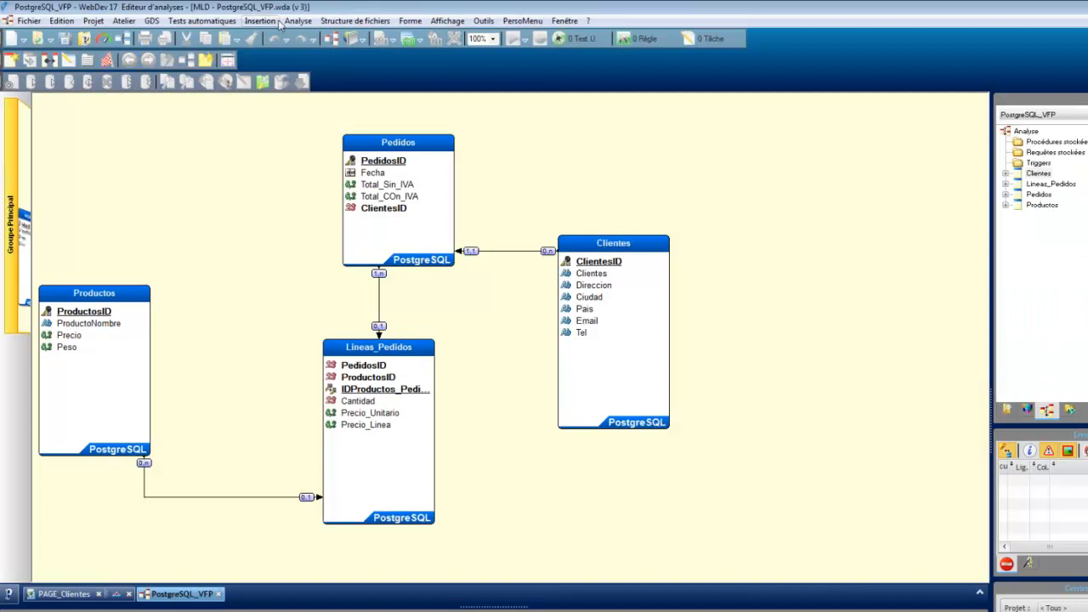
Step: Test the project, run the application server diagnostic and try to correct the AWP launcher version by reconfiguring the web server link
{"action": "left_click", "coordinate": [408, 39]}
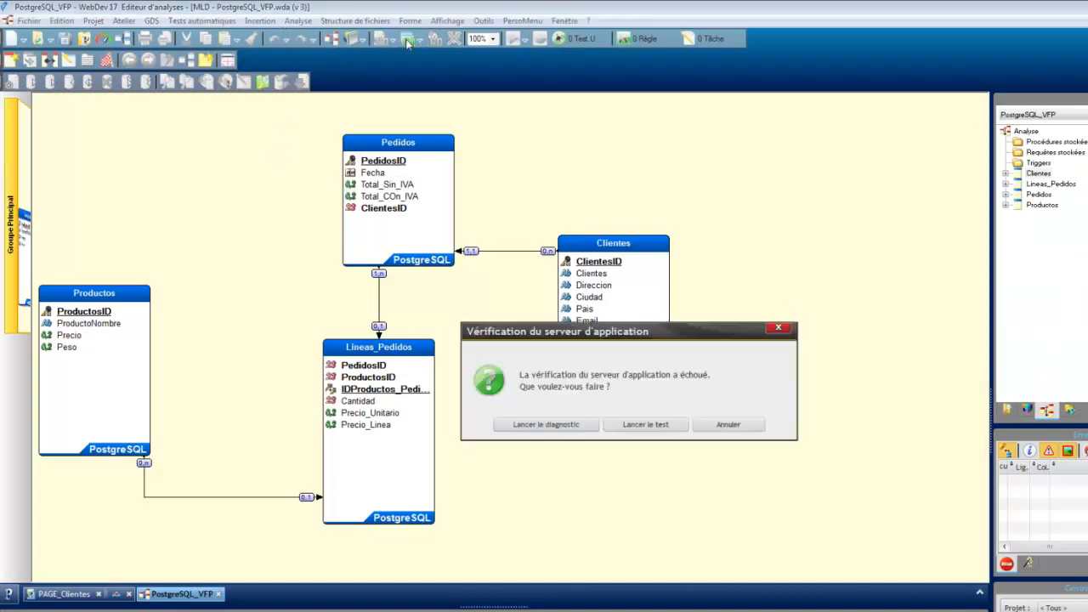
{"action": "left_click", "coordinate": [563, 427]}
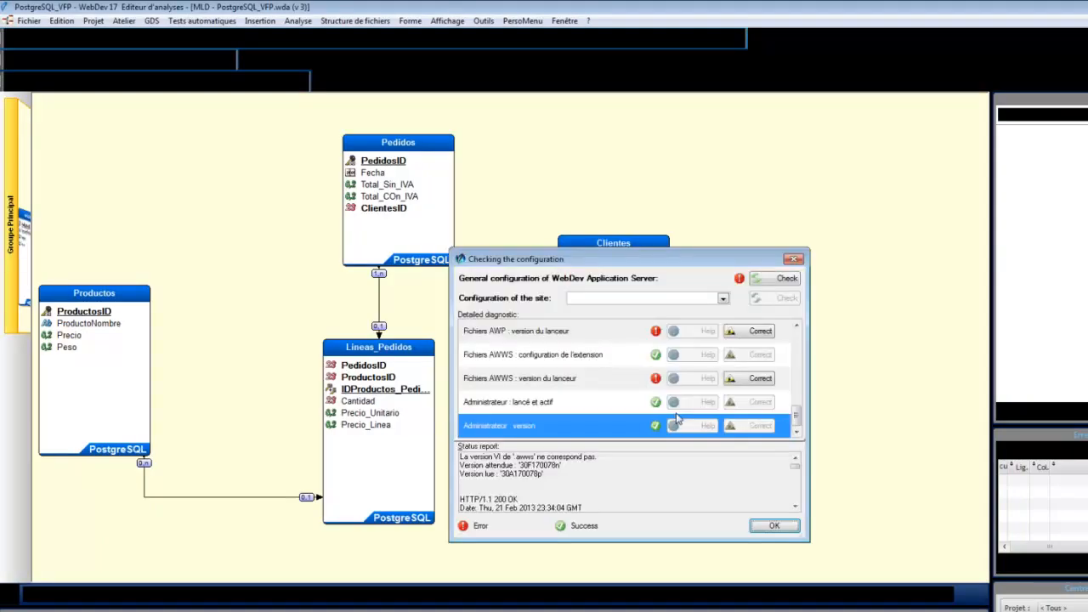
{"action": "left_click", "coordinate": [754, 331]}
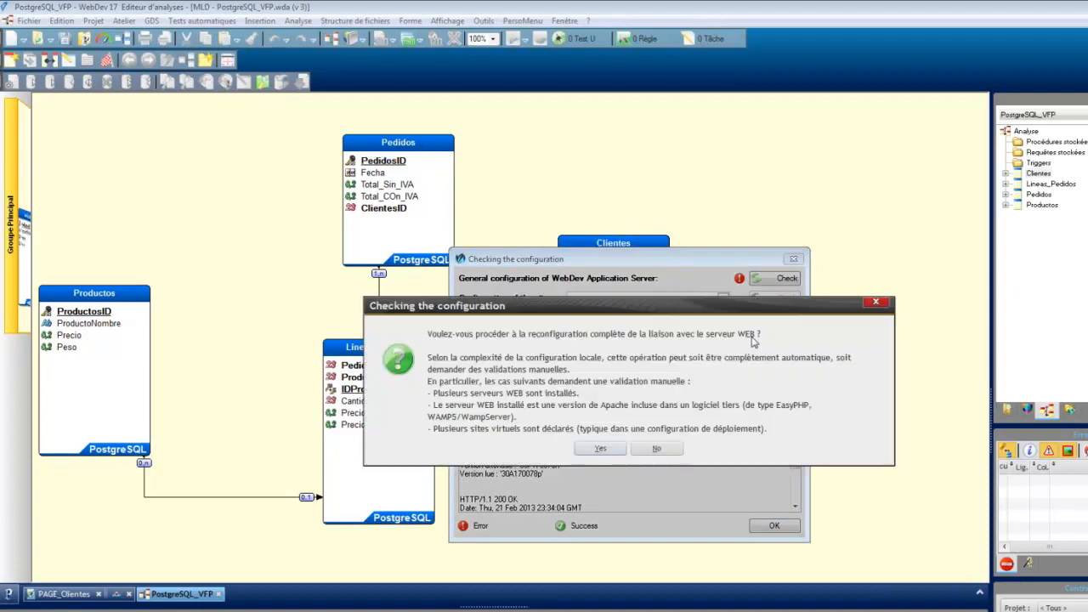
{"action": "left_click", "coordinate": [601, 453]}
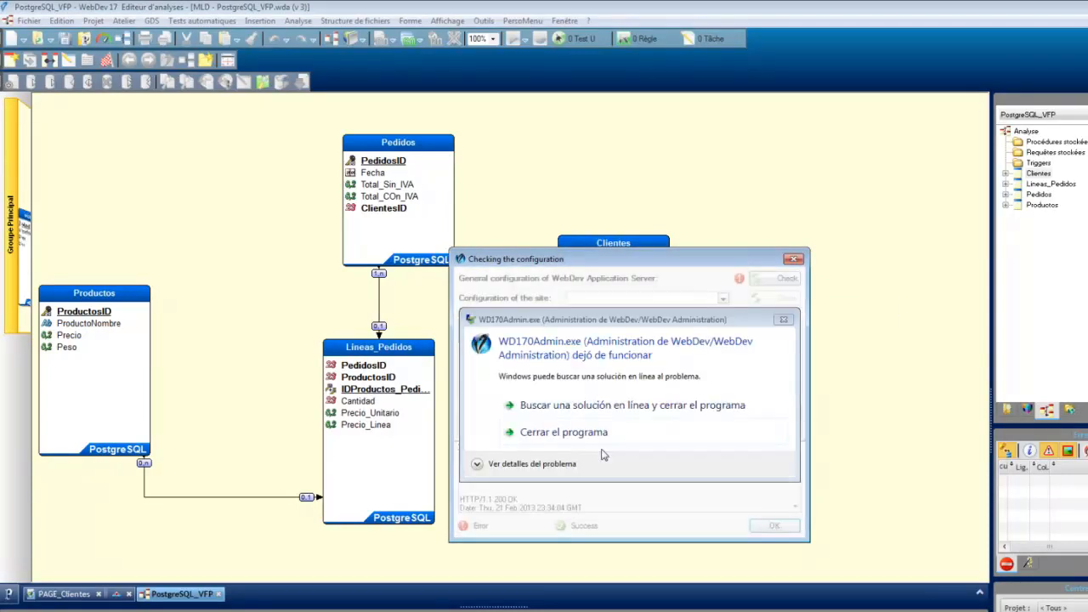
{"action": "left_click", "coordinate": [595, 436]}
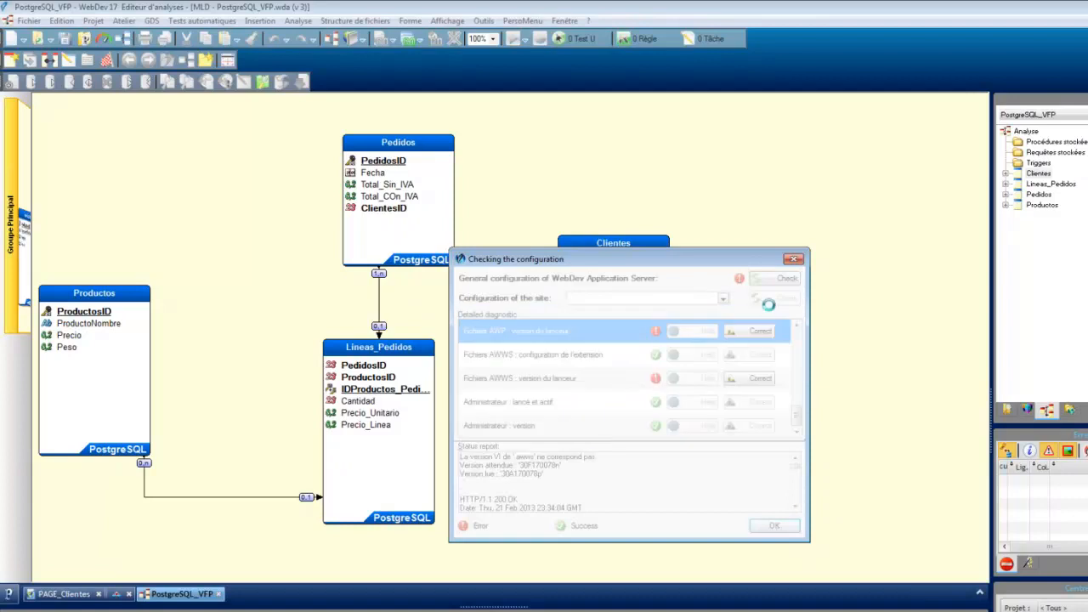
{"action": "left_click", "coordinate": [793, 258]}
Step: Run the application server diagnostic again and correct the AWP launcher version, reconfiguring the web server link with the Other HTTP server option
{"action": "left_click", "coordinate": [409, 40]}
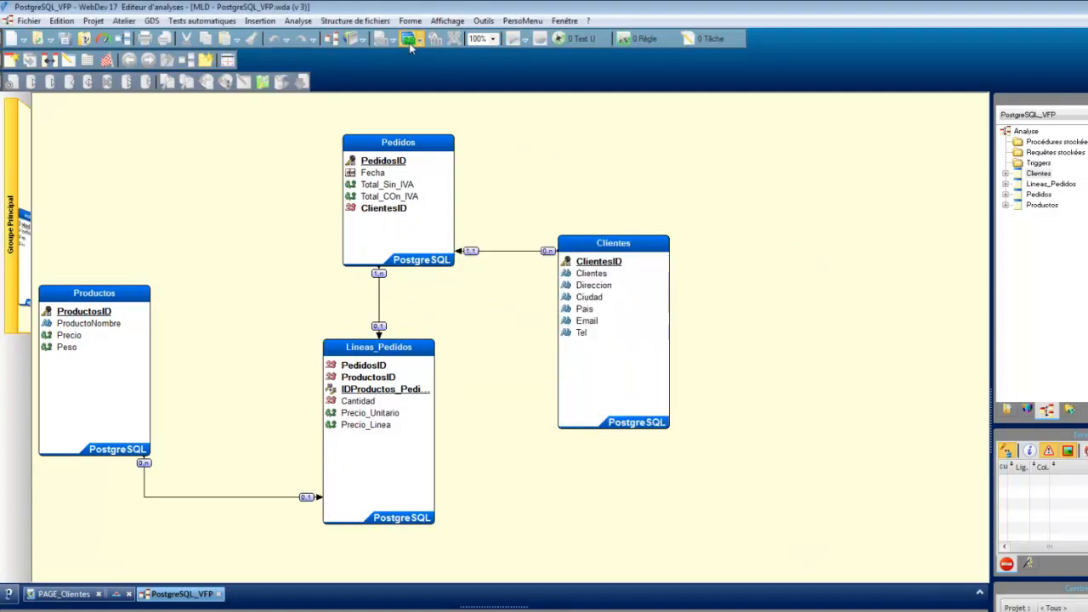
{"action": "left_click", "coordinate": [586, 425]}
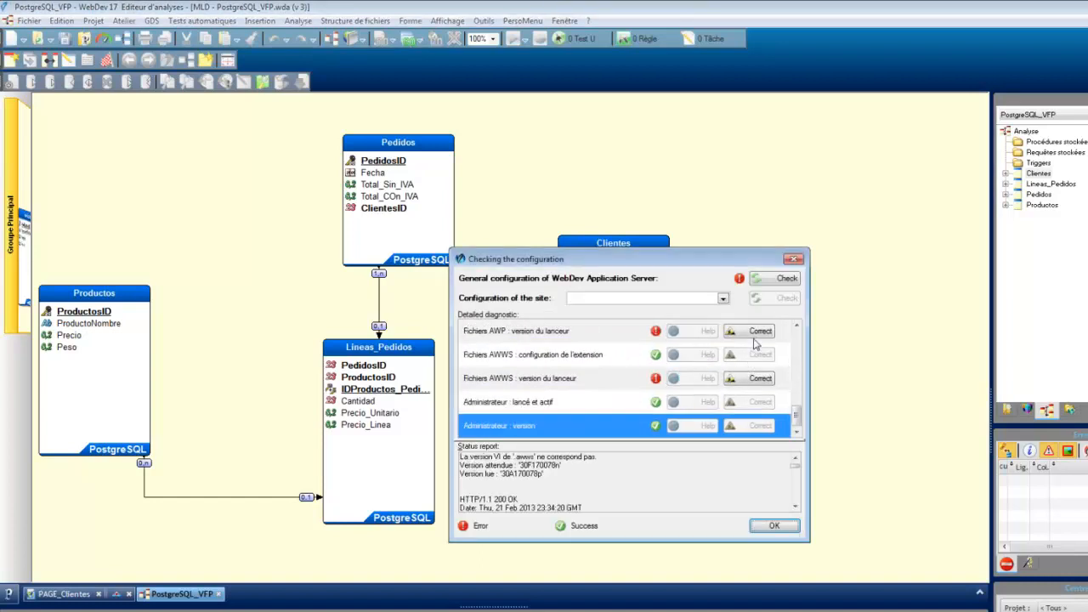
{"action": "left_click", "coordinate": [752, 336]}
{"action": "left_click", "coordinate": [599, 455]}
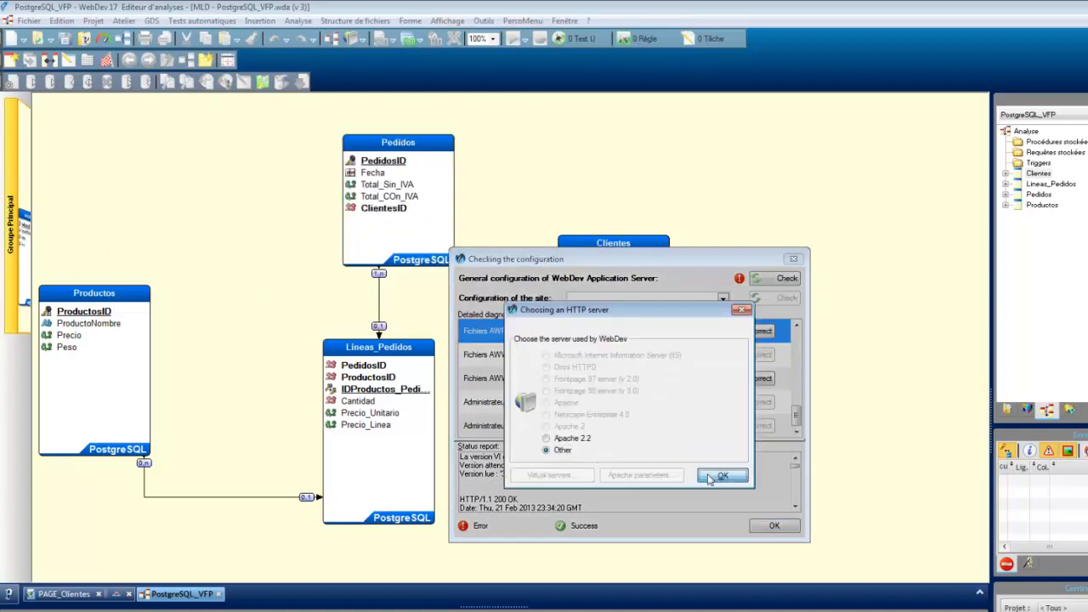
{"action": "left_click", "coordinate": [721, 476]}
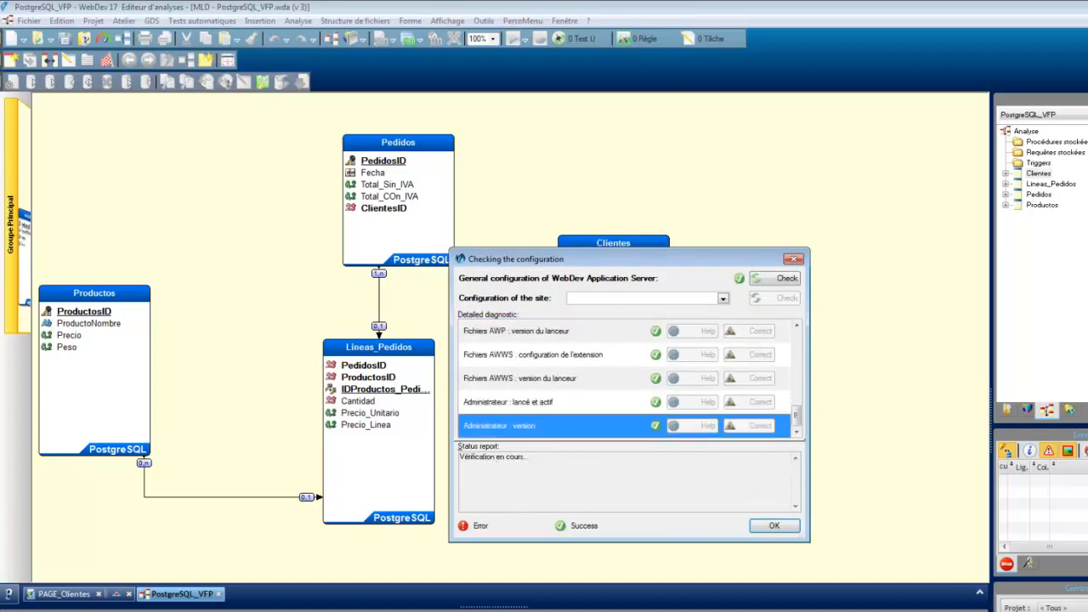
Step: Close the configuration check and run the PostgreSQL_VFP project test in the browser
{"action": "left_click", "coordinate": [773, 526]}
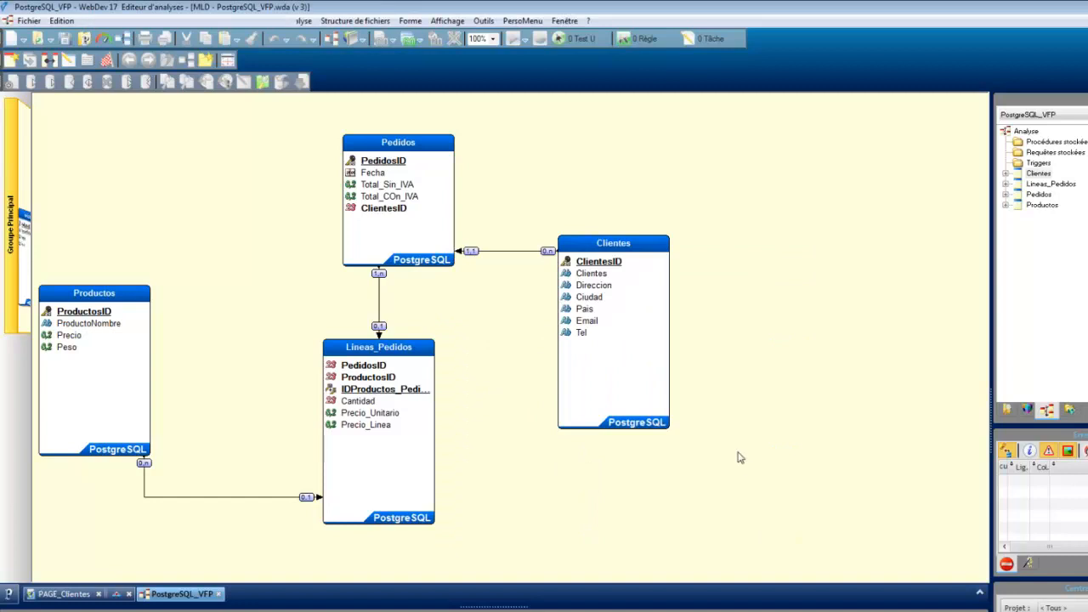
{"action": "left_click", "coordinate": [414, 41]}
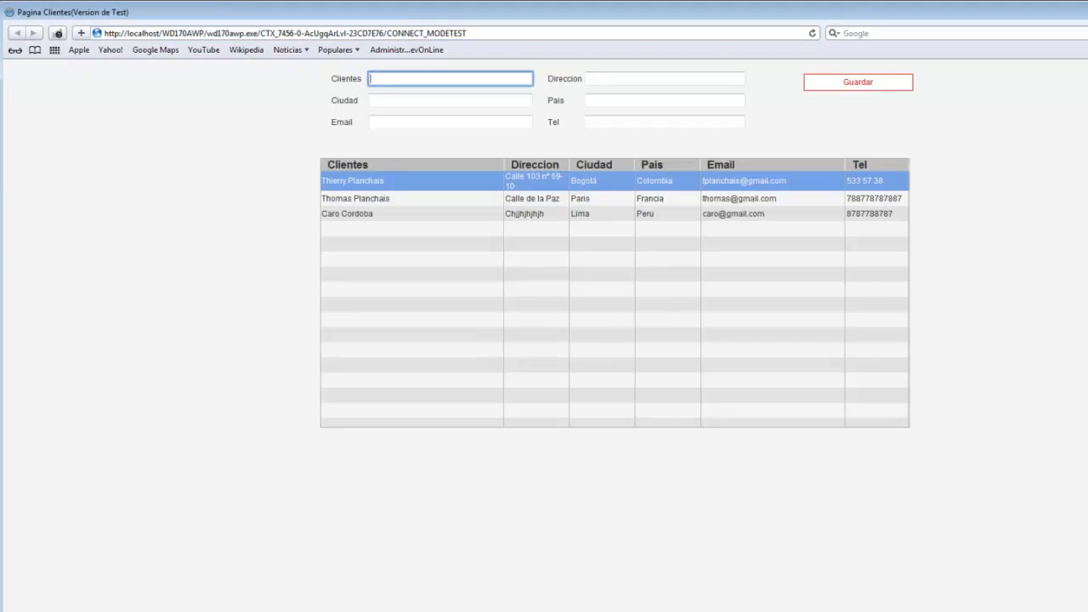
Step: Close the browser test, show the table on PAGE_Clientes and run the PostgreSQL_VFP project test again
{"action": "key", "text": "alt+F4"}
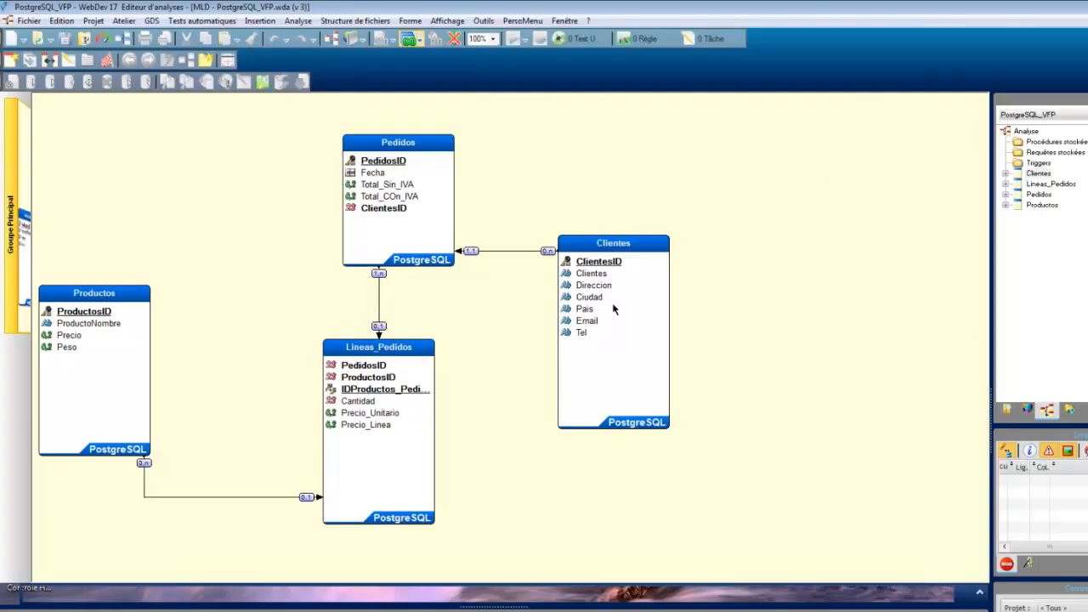
{"action": "left_click", "coordinate": [85, 594]}
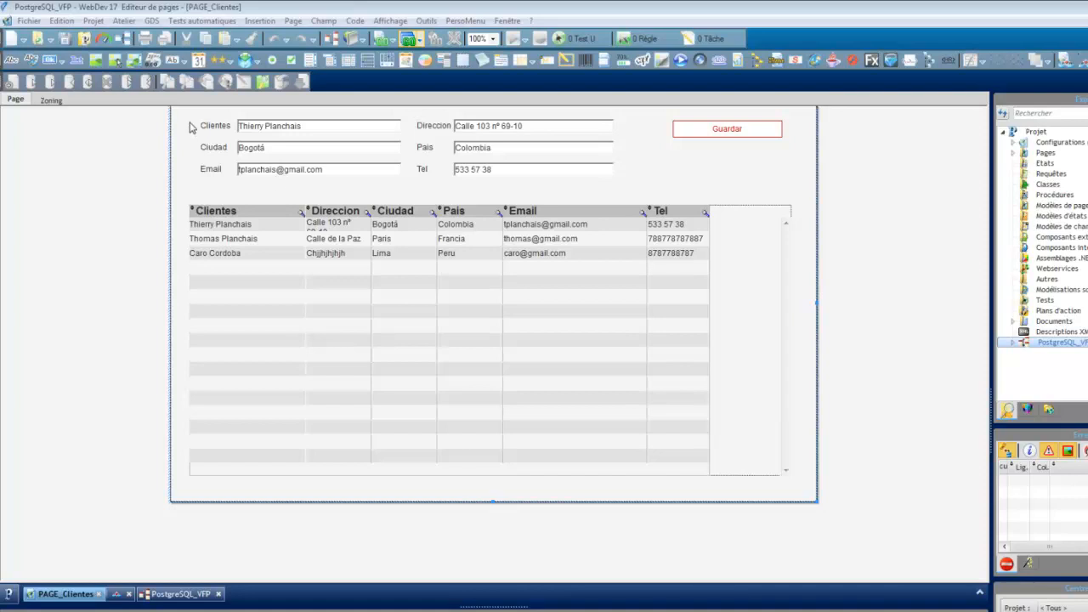
{"action": "left_click", "coordinate": [238, 300]}
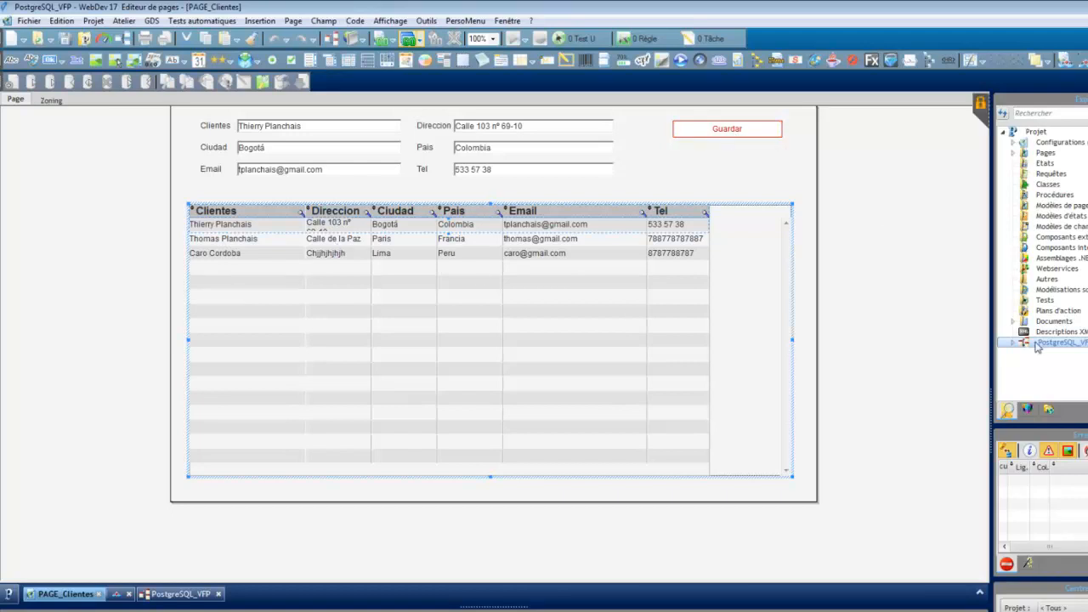
{"action": "left_click", "coordinate": [408, 39]}
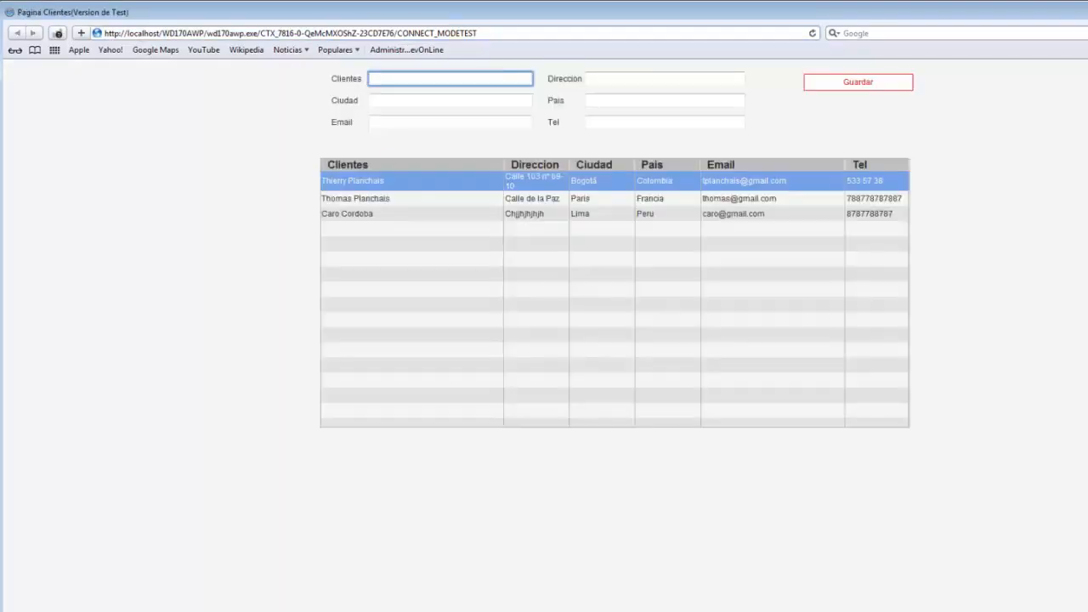
{"action": "left_click", "coordinate": [356, 232]}
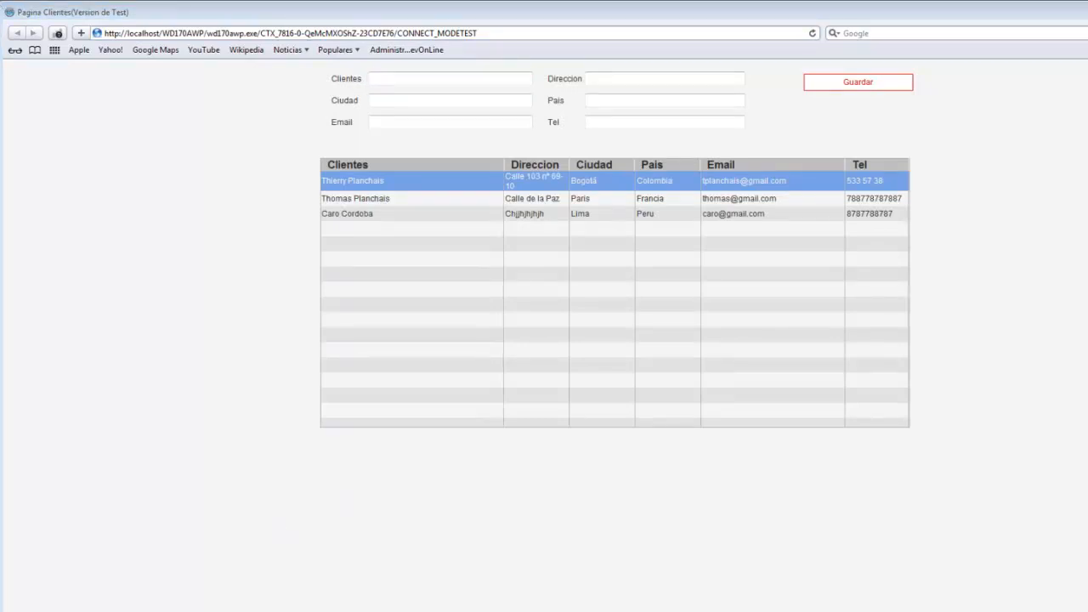
Step: Browse the STUDIO WIN (F:) drive to the WebDev 17 US examples and look through the Complete examples folder
{"action": "key", "text": "super"}
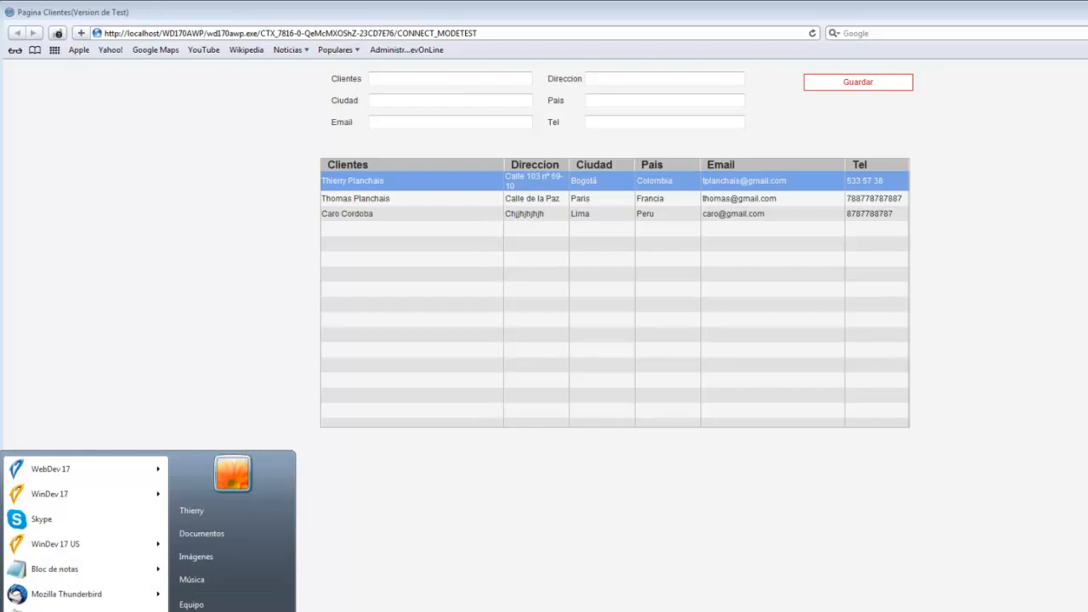
{"action": "left_click", "coordinate": [191, 604]}
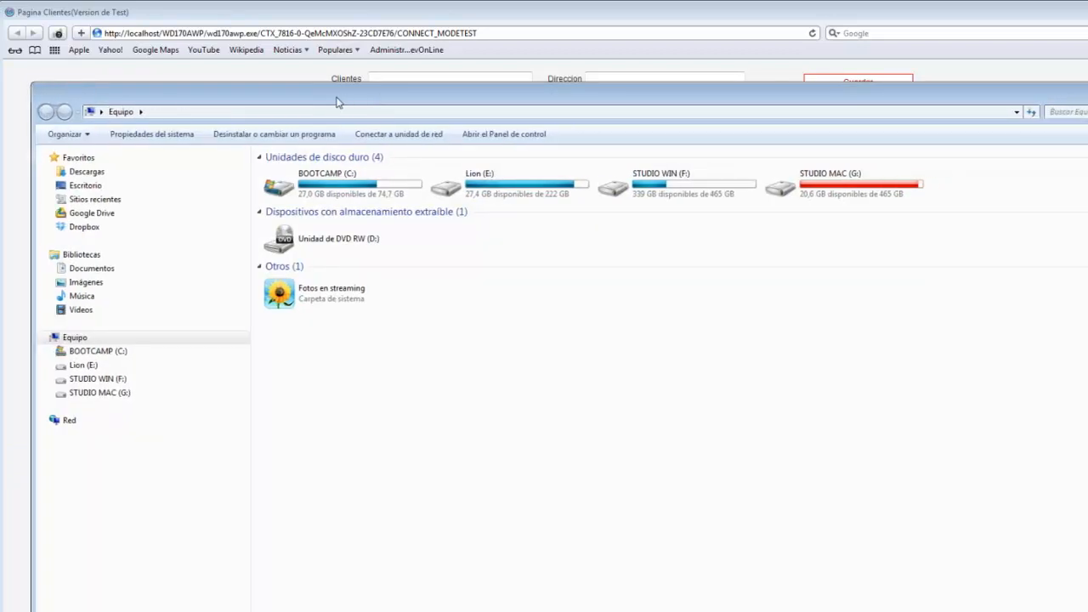
{"action": "double_click", "coordinate": [588, 196]}
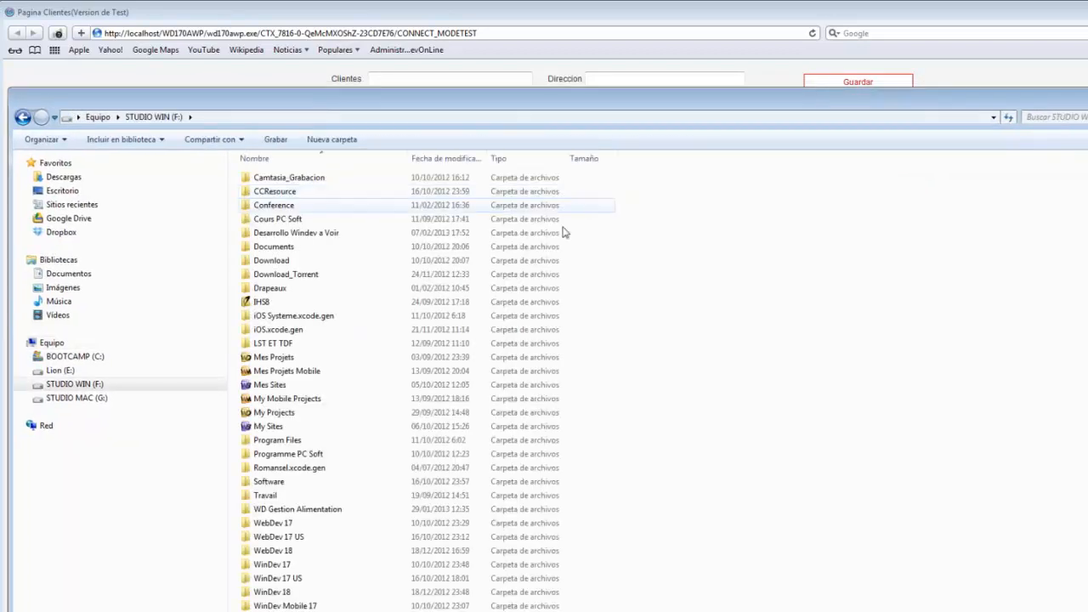
{"action": "double_click", "coordinate": [284, 522]}
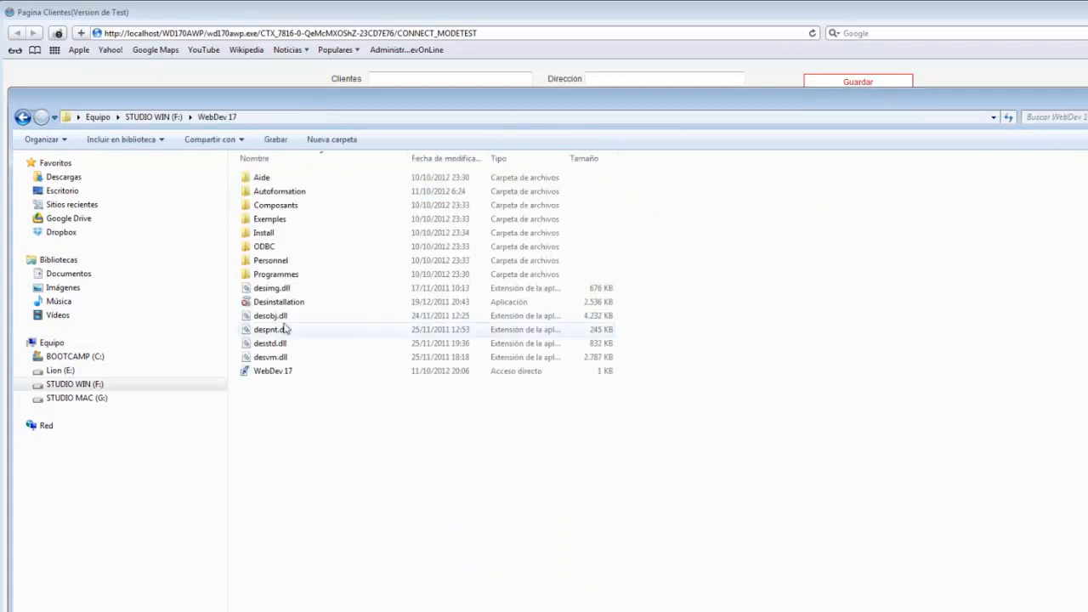
{"action": "left_click", "coordinate": [23, 118]}
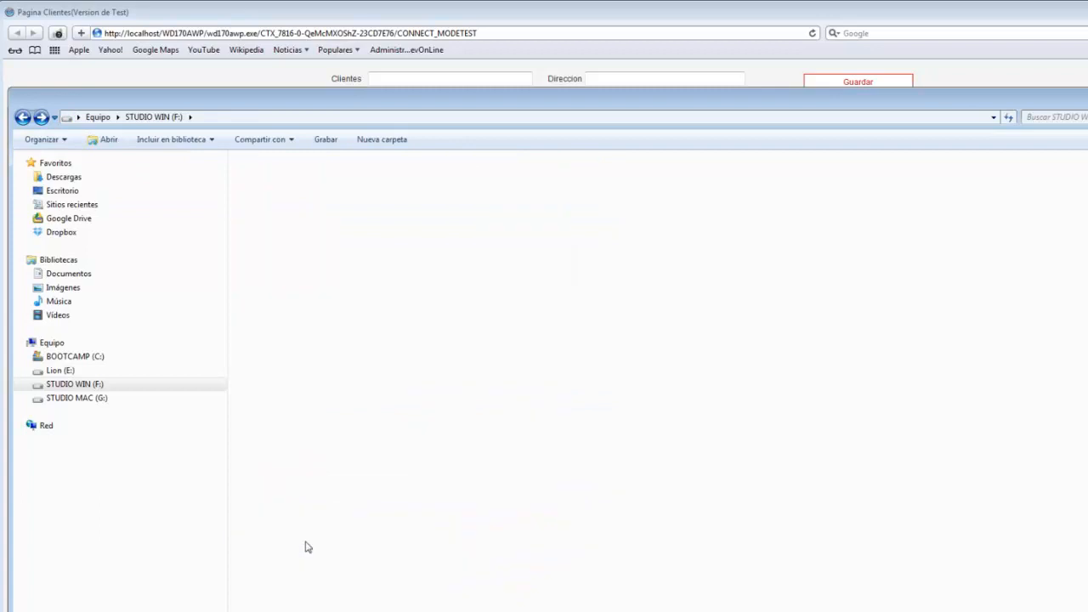
{"action": "double_click", "coordinate": [308, 546]}
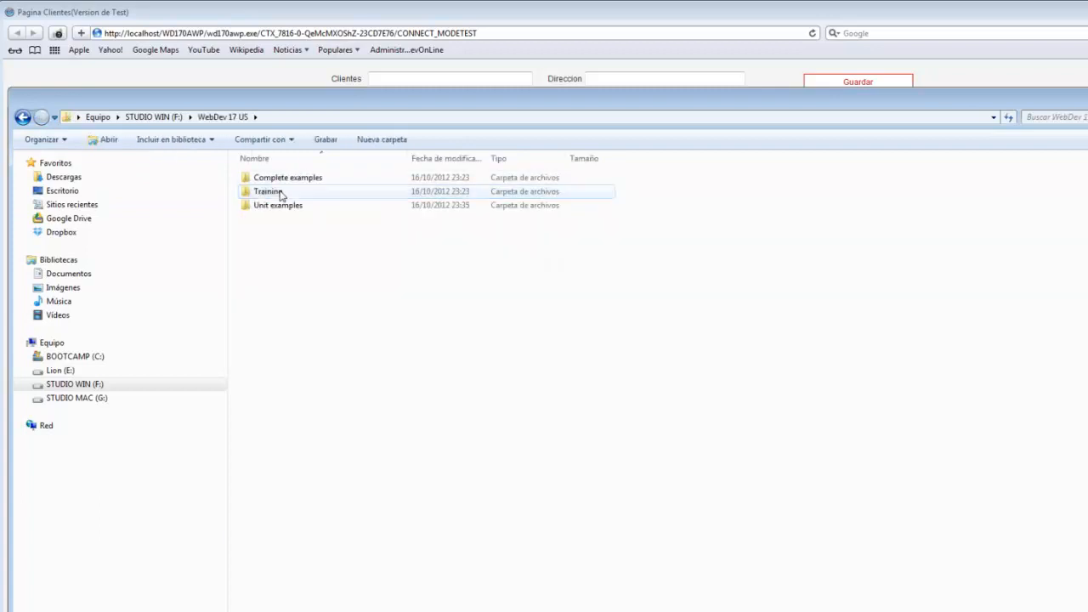
{"action": "left_click", "coordinate": [276, 181]}
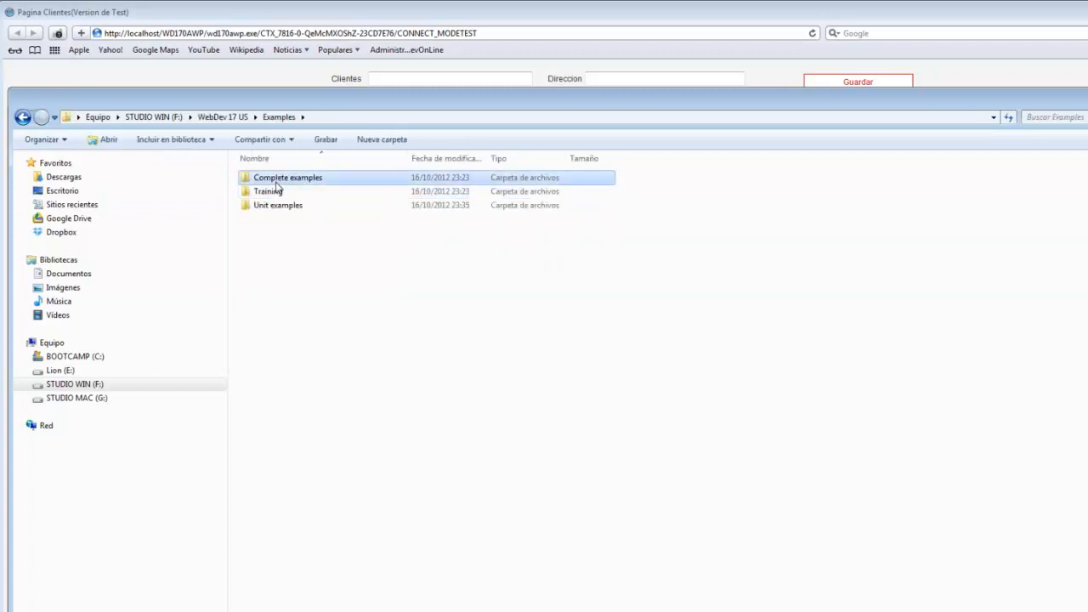
{"action": "double_click", "coordinate": [276, 186]}
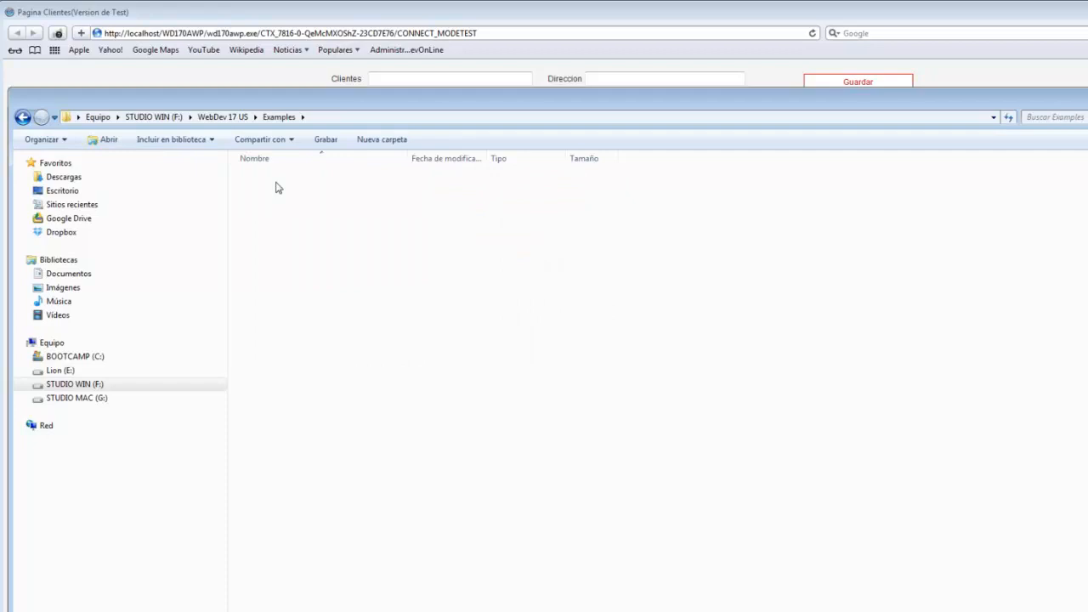
Step: Look through the Training and Unit examples folders of WebDev 17 US
{"action": "left_click", "coordinate": [279, 117]}
{"action": "left_click", "coordinate": [269, 192]}
{"action": "double_click", "coordinate": [269, 192]}
{"action": "scroll", "coordinate": [267, 303], "scroll_direction": "down", "scroll_amount": 4}
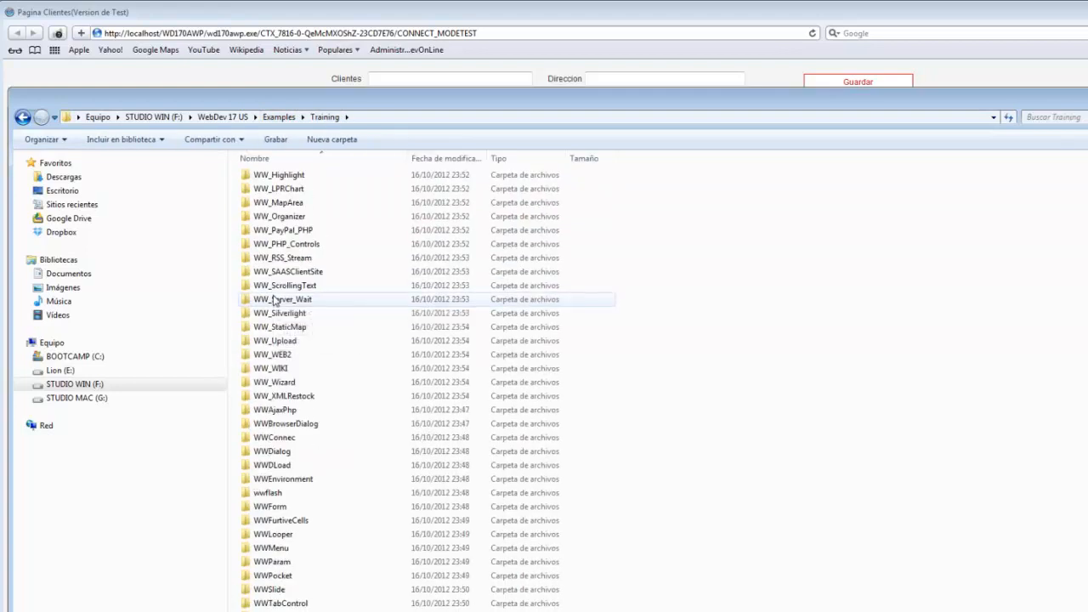
{"action": "scroll", "coordinate": [271, 255], "scroll_direction": "up", "scroll_amount": 4}
{"action": "left_click", "coordinate": [279, 116]}
{"action": "left_click", "coordinate": [268, 206]}
{"action": "double_click", "coordinate": [266, 206]}
{"action": "scroll", "coordinate": [255, 196], "scroll_direction": "down", "scroll_amount": 4}
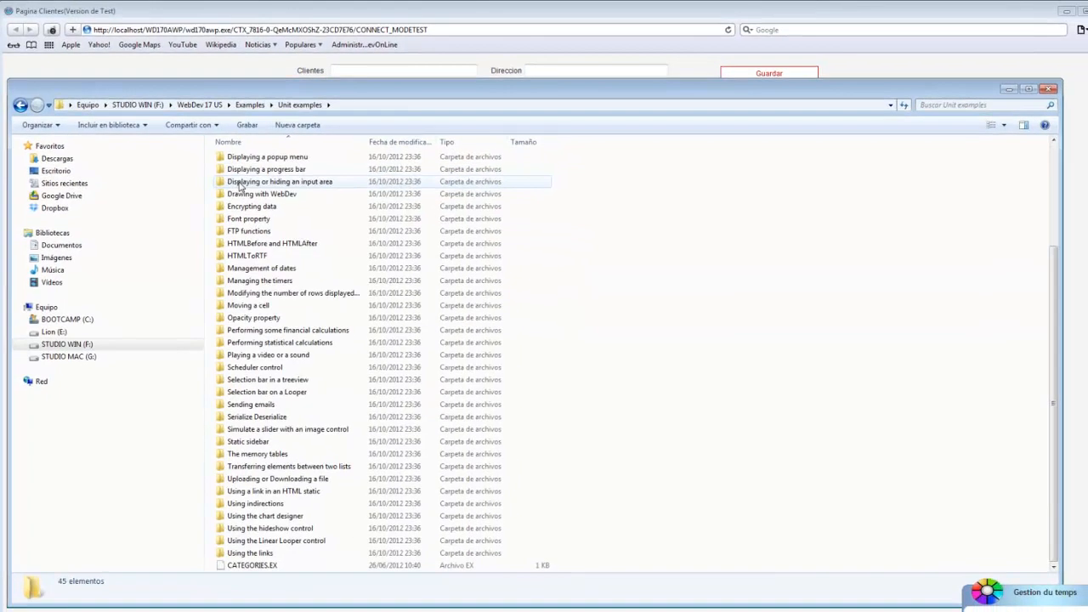
{"action": "scroll", "coordinate": [251, 191], "scroll_direction": "up", "scroll_amount": 4}
{"action": "left_click", "coordinate": [249, 105]}
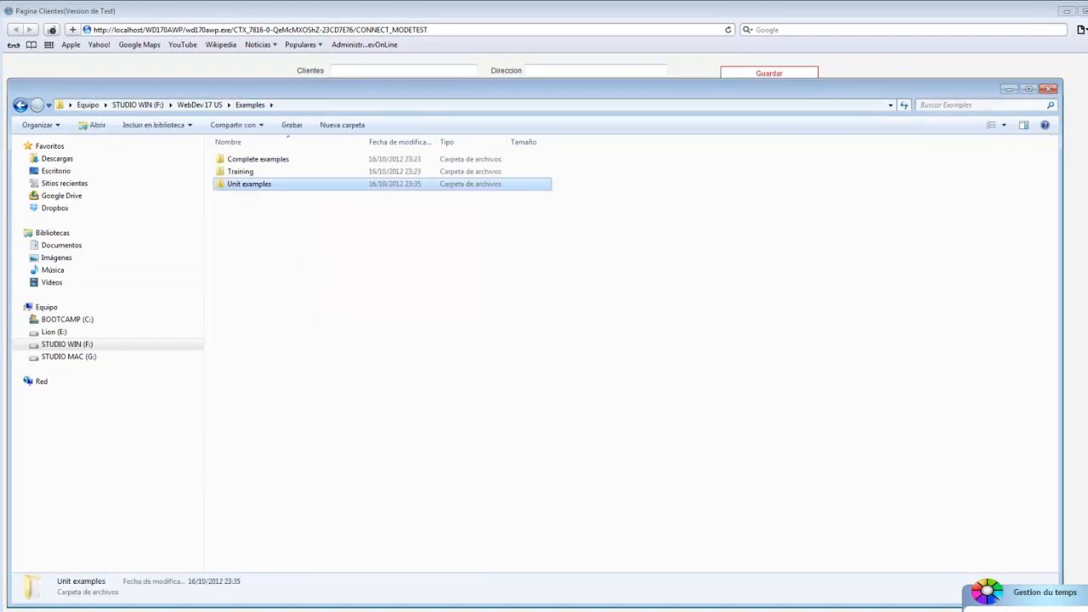
Step: Look through the iOS examples in the WinDev Mobile 17 US folder and close the file window
{"action": "left_click", "coordinate": [138, 105]}
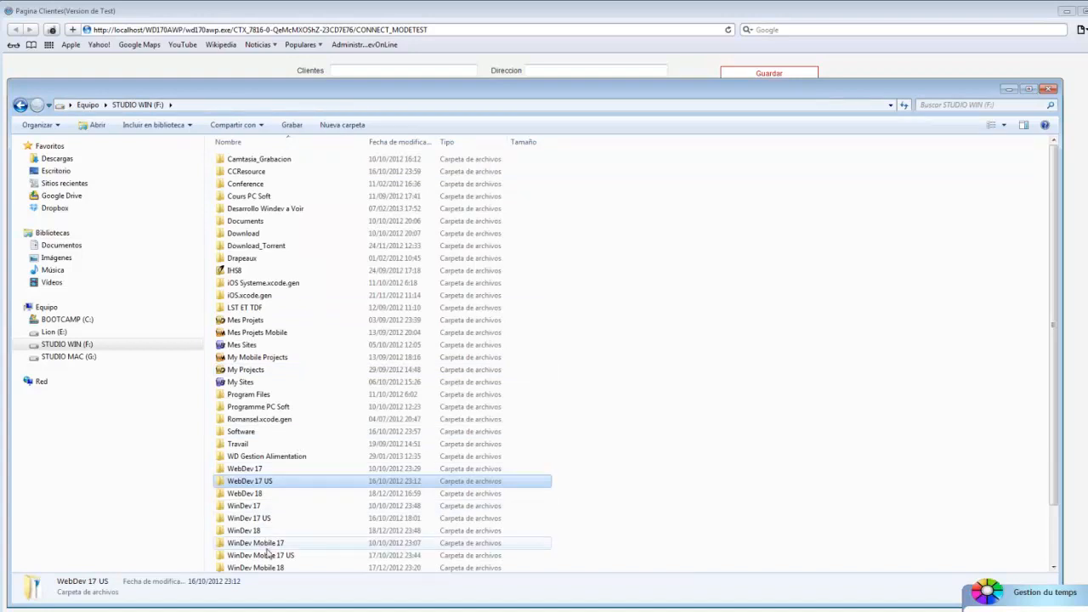
{"action": "double_click", "coordinate": [265, 555]}
{"action": "double_click", "coordinate": [244, 171]}
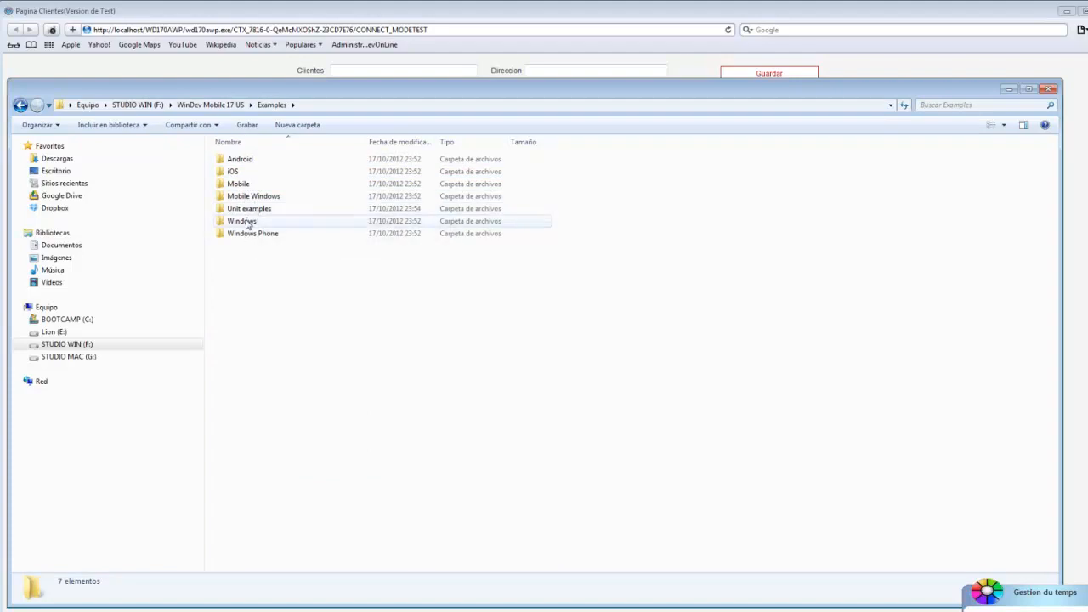
{"action": "double_click", "coordinate": [231, 172]}
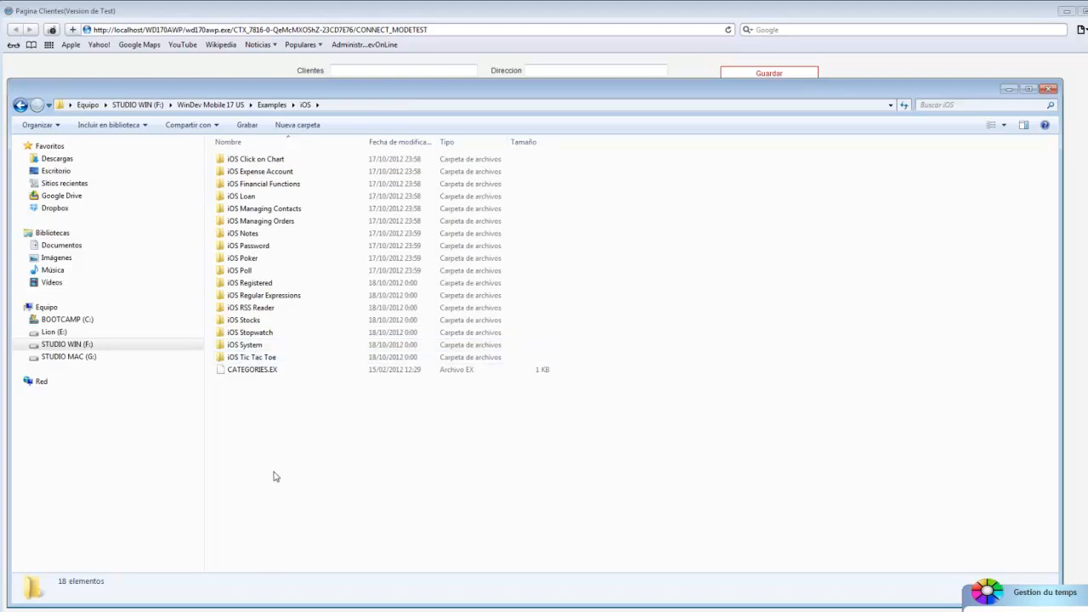
{"action": "left_click", "coordinate": [1050, 89]}
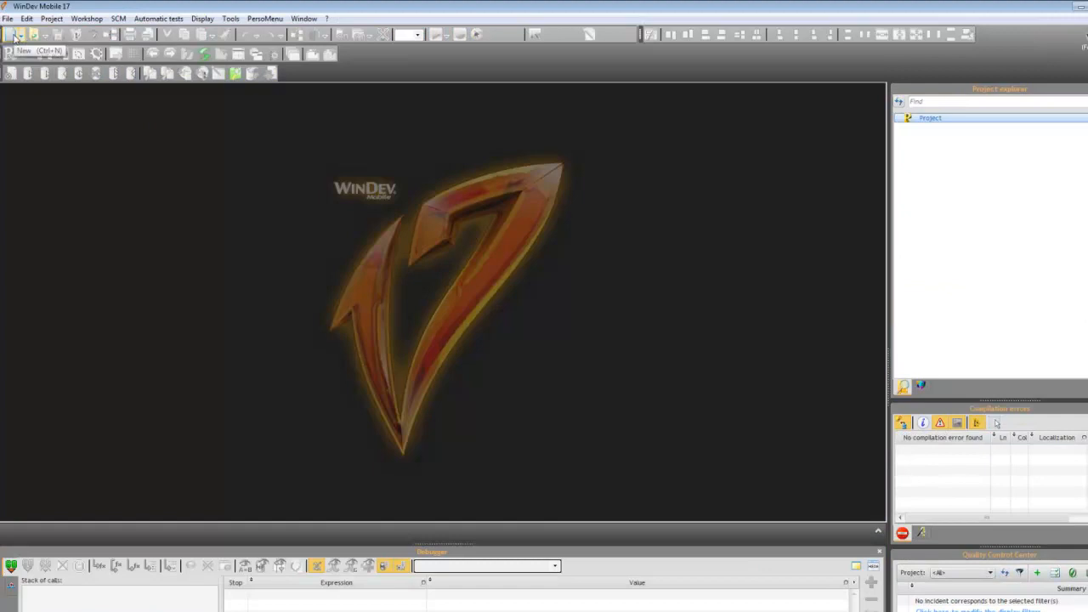
Step: Switch to WinDev Mobile 17 and start a new project named VFP_POstgres, stored under Mes Projets Mobile on drive C:
{"action": "left_click", "coordinate": [16, 38]}
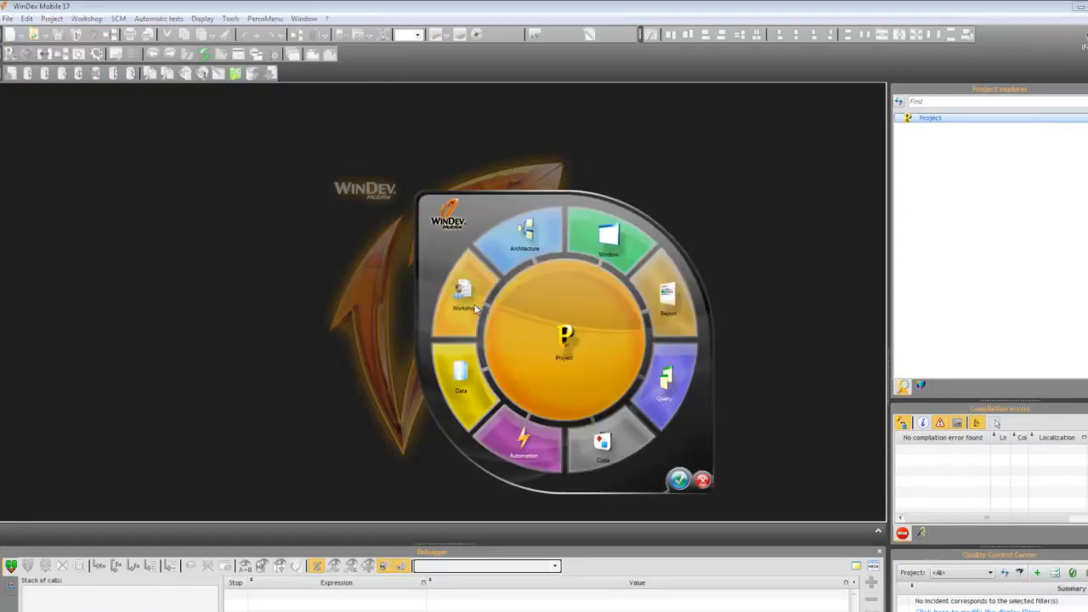
{"action": "left_click", "coordinate": [579, 331]}
{"action": "left_click_drag", "start_coordinate": [594, 185], "coordinate": [457, 167]}
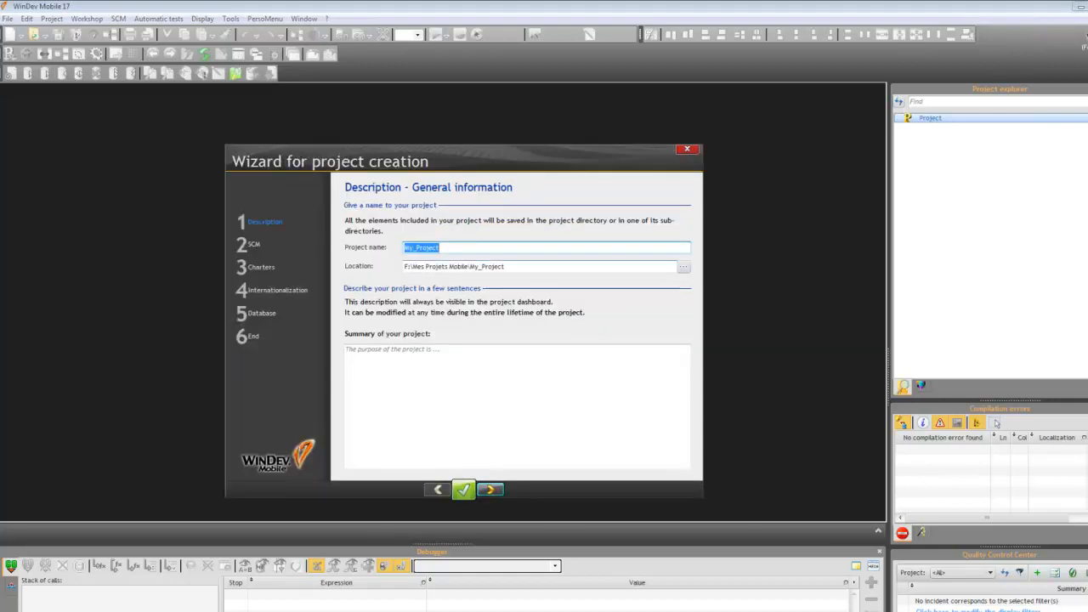
{"action": "key", "text": "Tab"}
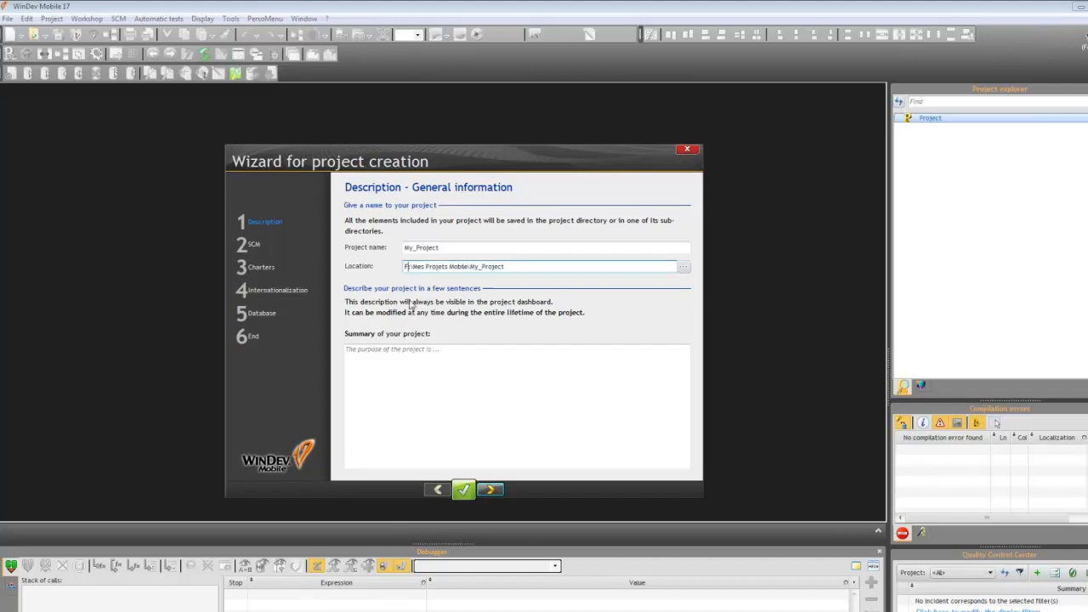
{"action": "type", "text": "C"}
{"action": "key", "text": "shift+Tab"}
{"action": "key", "text": "BackSpace"}
{"action": "type", "text": "VFP_POstgres"}
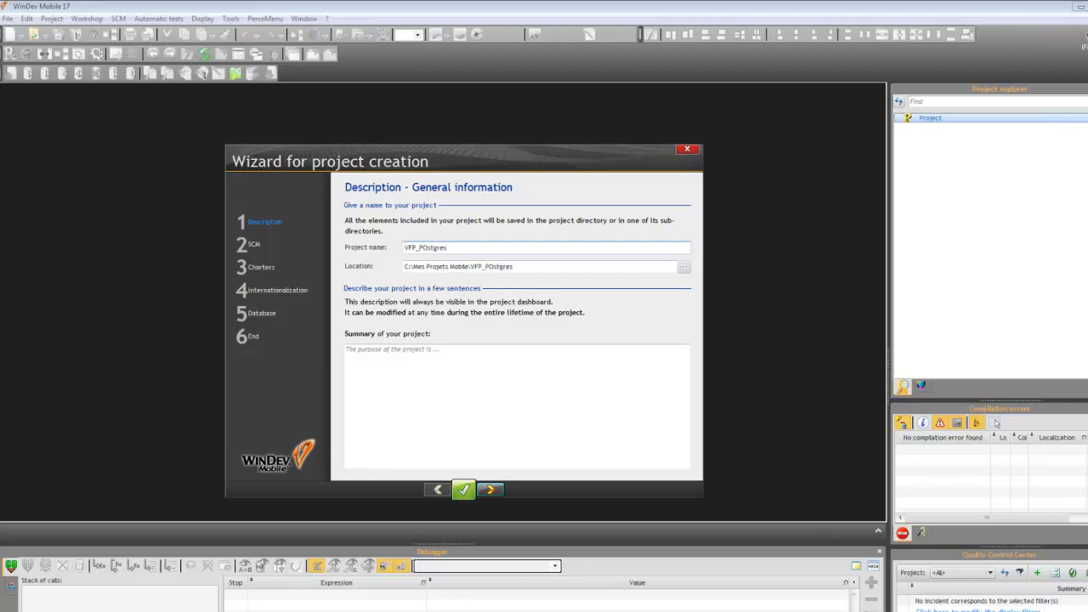
Step: Correct the new project's name to VFP_PostgreSQL_IOS
{"action": "key", "text": "Left"}
{"action": "key", "text": "Left"}
{"action": "key", "text": "BackSpace"}
{"action": "type", "text": "o"}
{"action": "key", "text": "Right"}
{"action": "key", "text": "Right"}
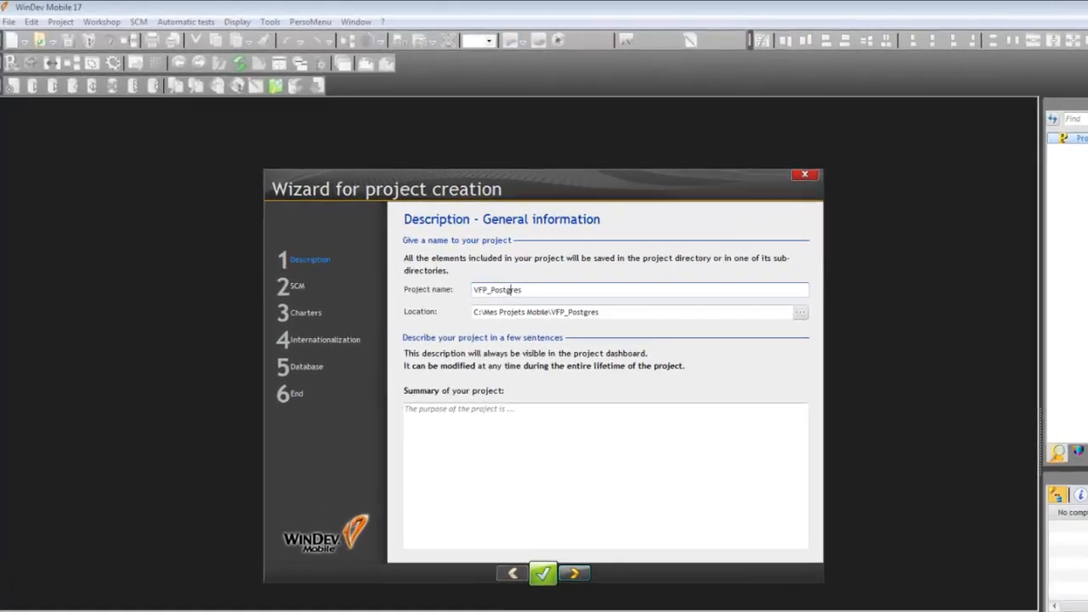
{"action": "key", "text": "Right"}
{"action": "key", "text": "Right"}
{"action": "key", "text": "Right"}
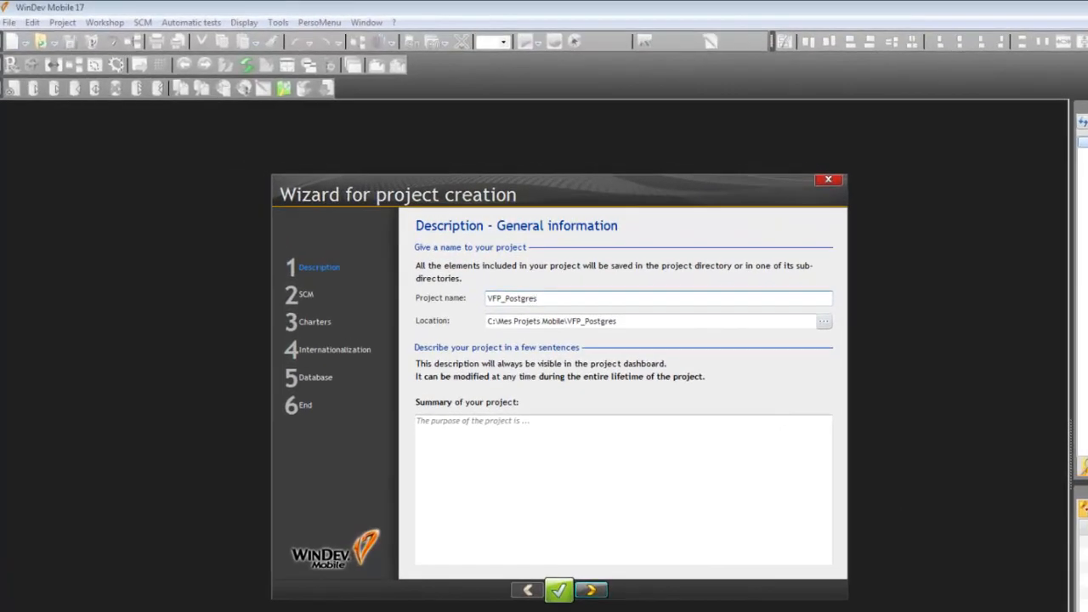
{"action": "type", "text": "_IOS"}
{"action": "key", "text": "BackSpace"}
{"action": "type", "text": "SQL"}
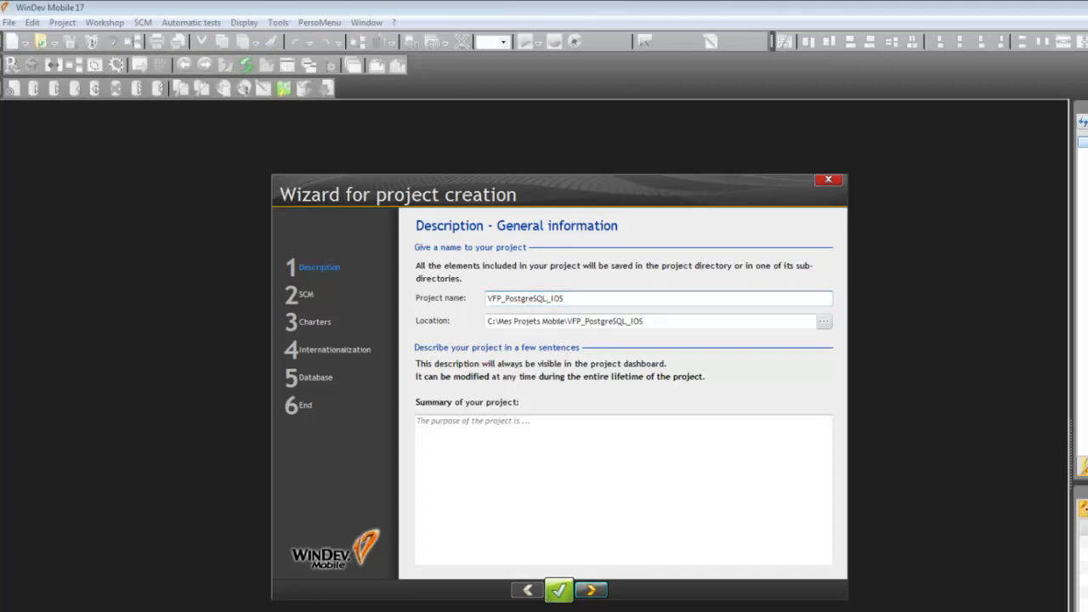
Step: Set the project type to iPhone/iPad application, intended for both iPad and iPhone devices
{"action": "left_click", "coordinate": [599, 591]}
{"action": "left_click", "coordinate": [599, 590]}
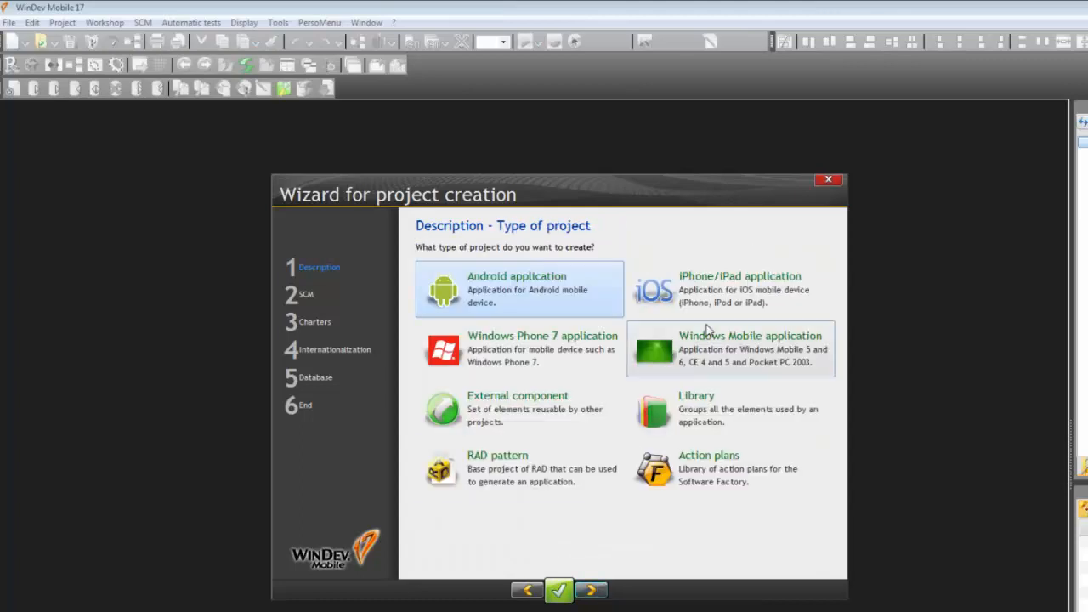
{"action": "left_click", "coordinate": [714, 348]}
{"action": "left_click", "coordinate": [714, 294]}
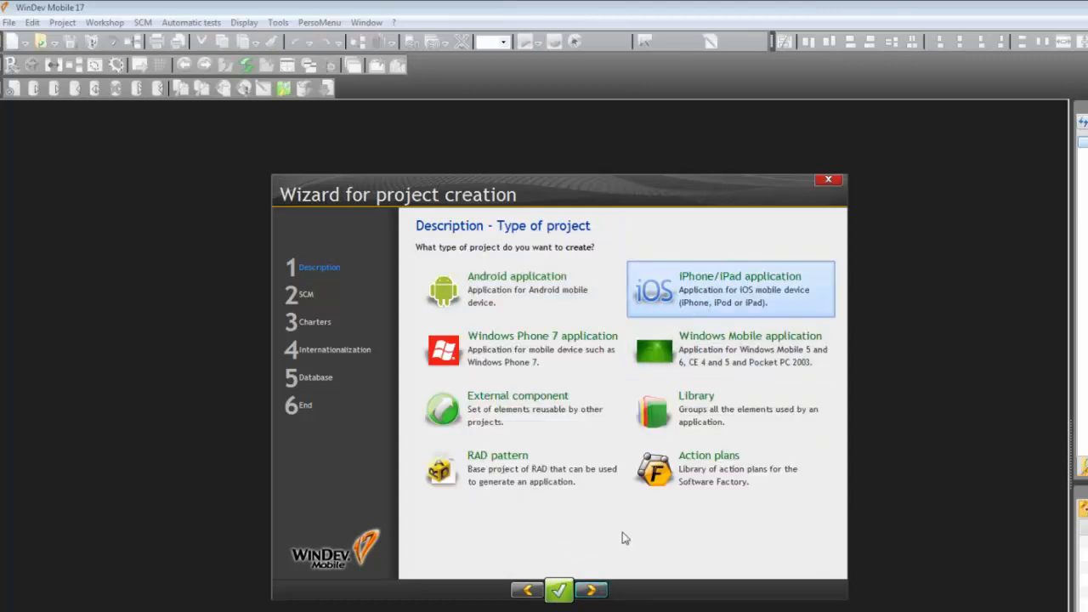
{"action": "left_click", "coordinate": [591, 592]}
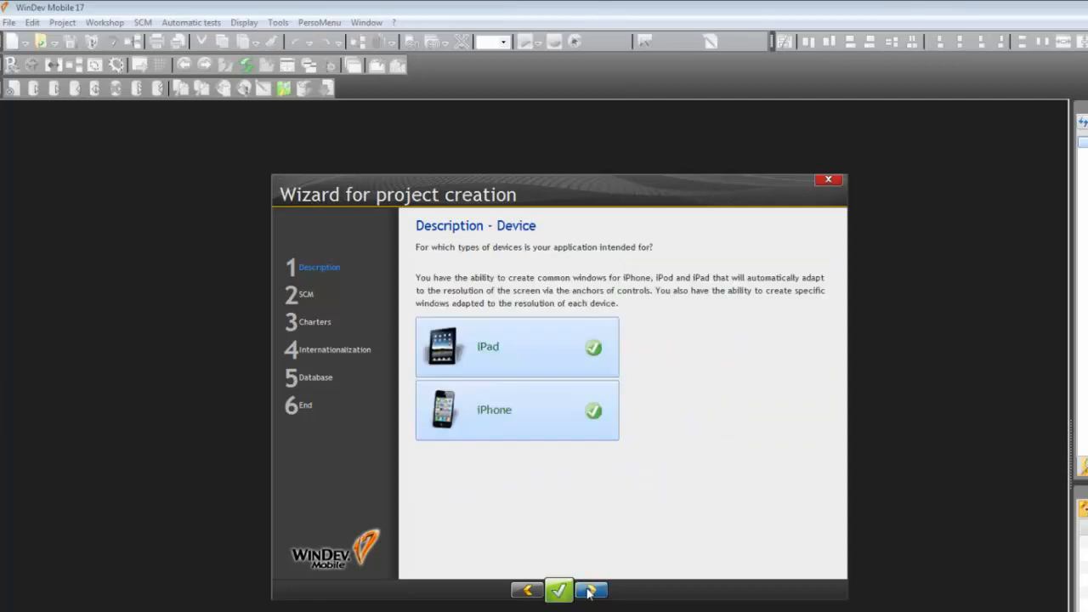
{"action": "left_click", "coordinate": [590, 590]}
{"action": "left_click", "coordinate": [591, 591]}
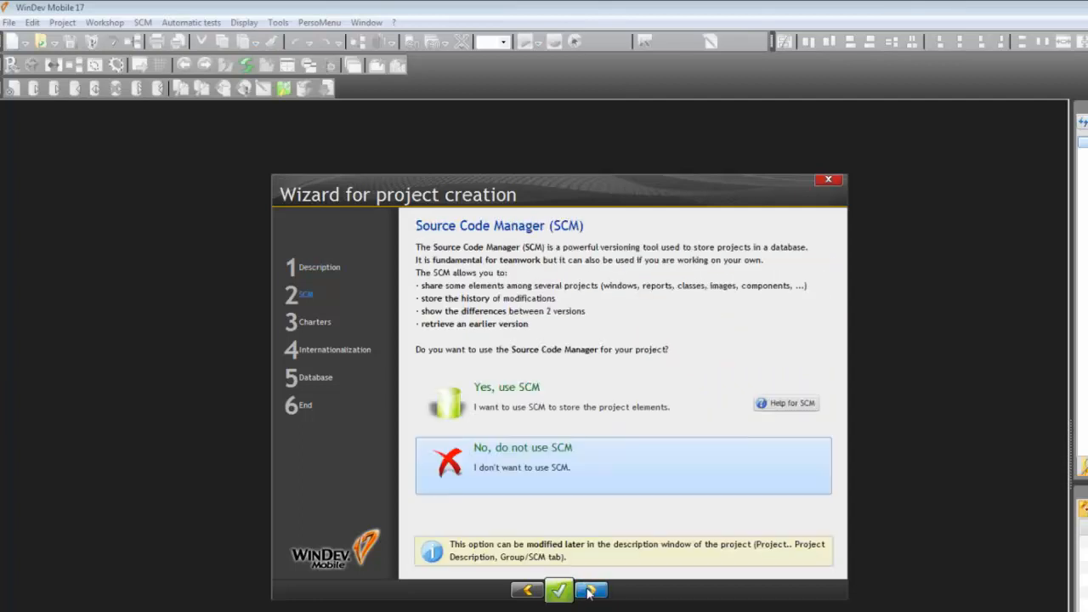
Step: Continue without SCM, keeping the <Standard> programming charter and the ActivPhone 5 skin template
{"action": "left_click", "coordinate": [590, 591]}
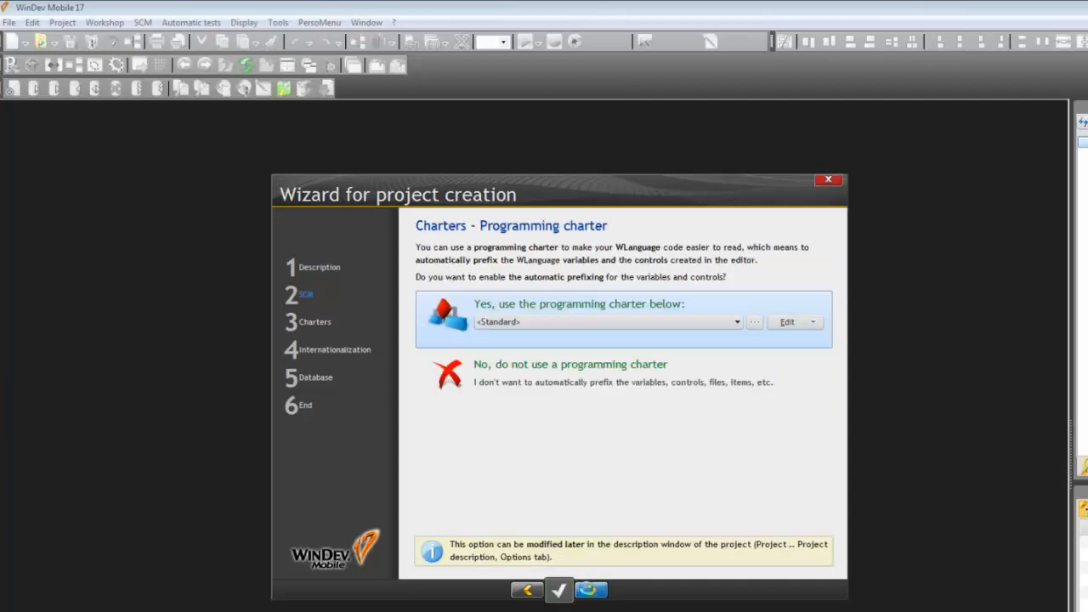
{"action": "left_click", "coordinate": [588, 591]}
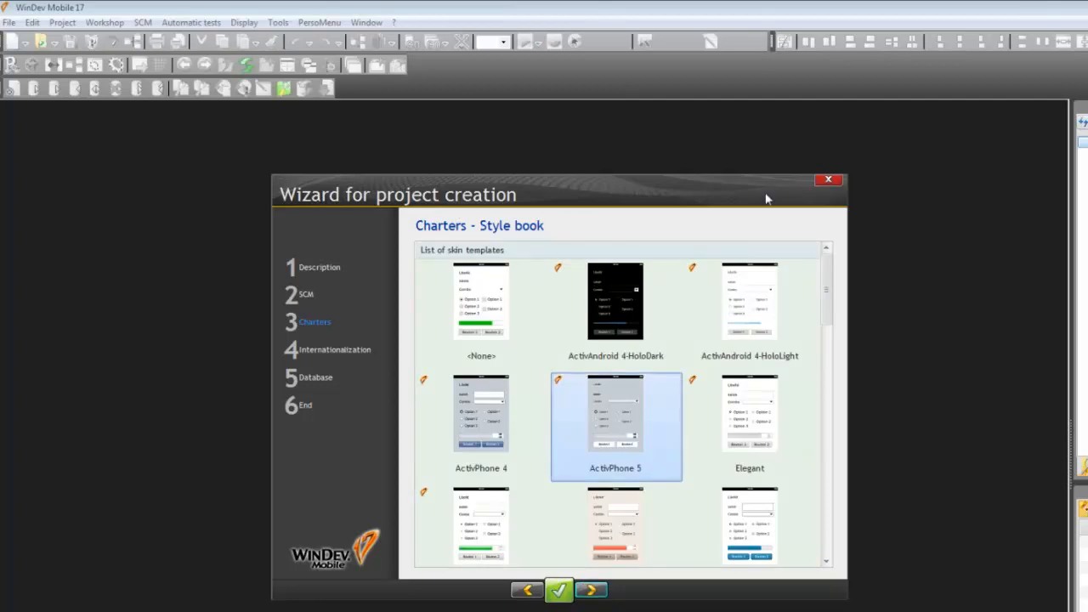
{"action": "left_click_drag", "start_coordinate": [768, 196], "coordinate": [736, 164]}
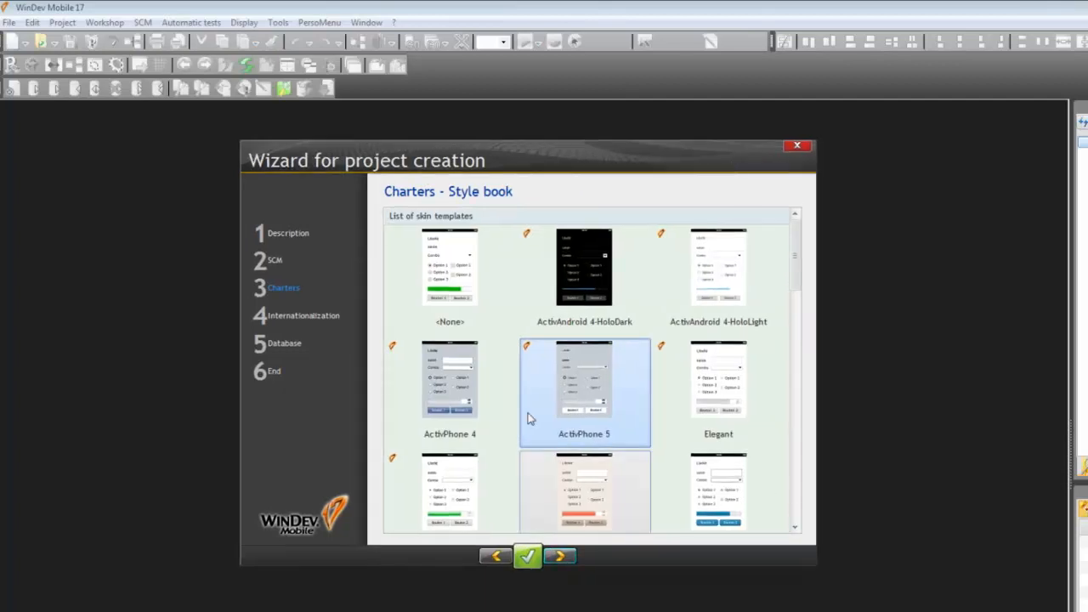
{"action": "left_click", "coordinate": [568, 558]}
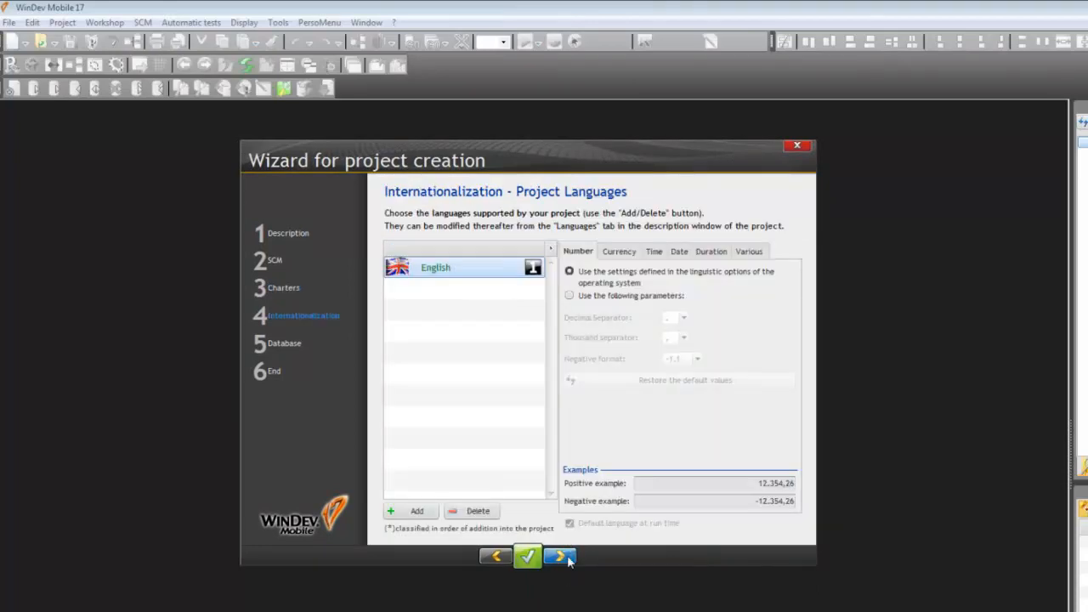
Step: Add Spanish to the project languages and remove English, leaving Spanish as the only supported language
{"action": "left_click", "coordinate": [408, 513]}
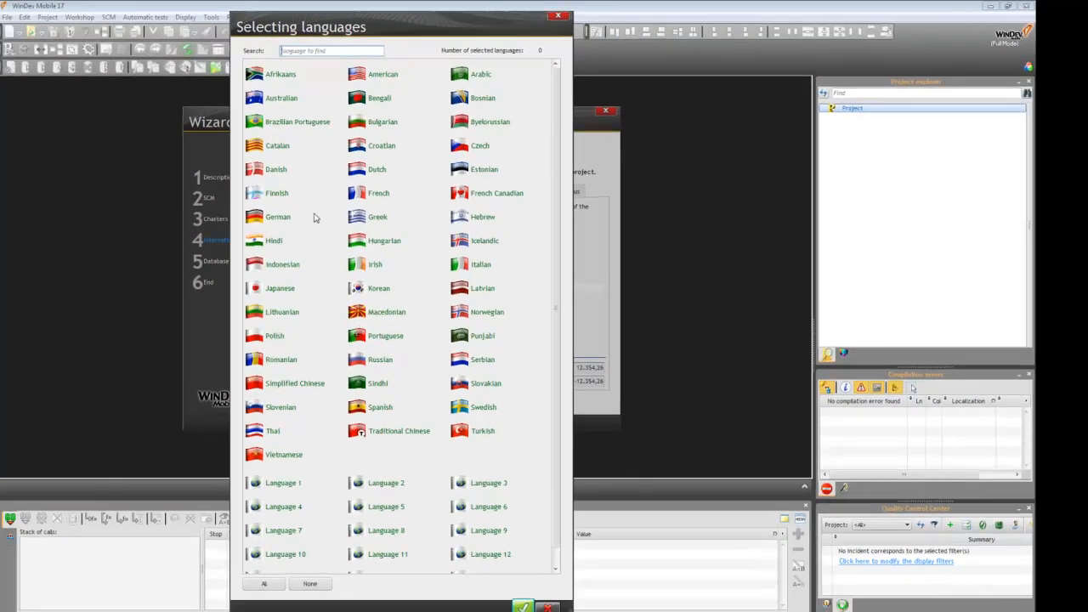
{"action": "type", "text": "spa"}
{"action": "left_click", "coordinate": [267, 78]}
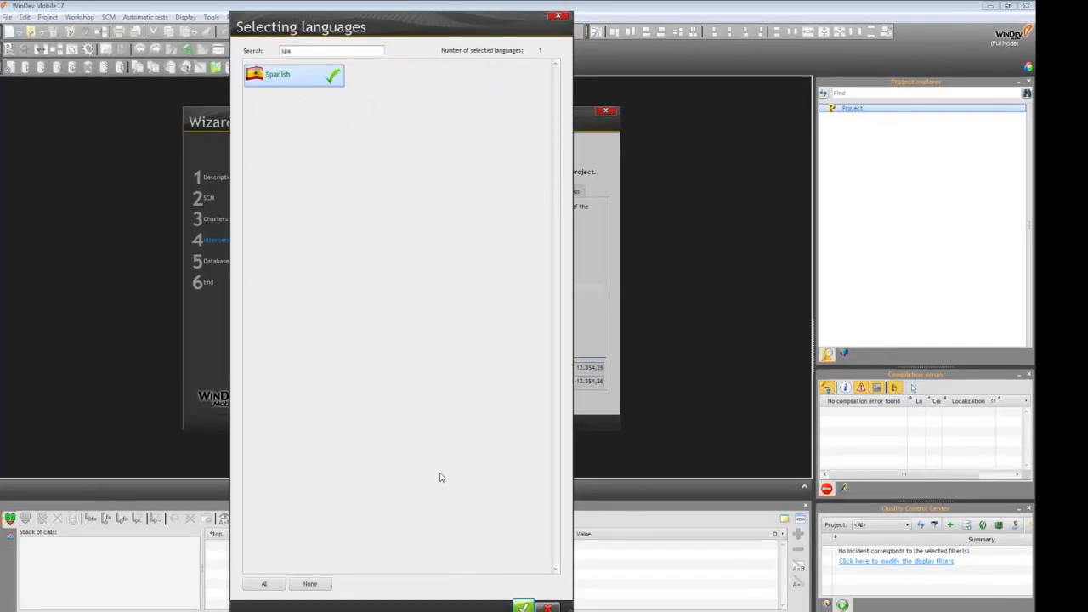
{"action": "left_click", "coordinate": [522, 606]}
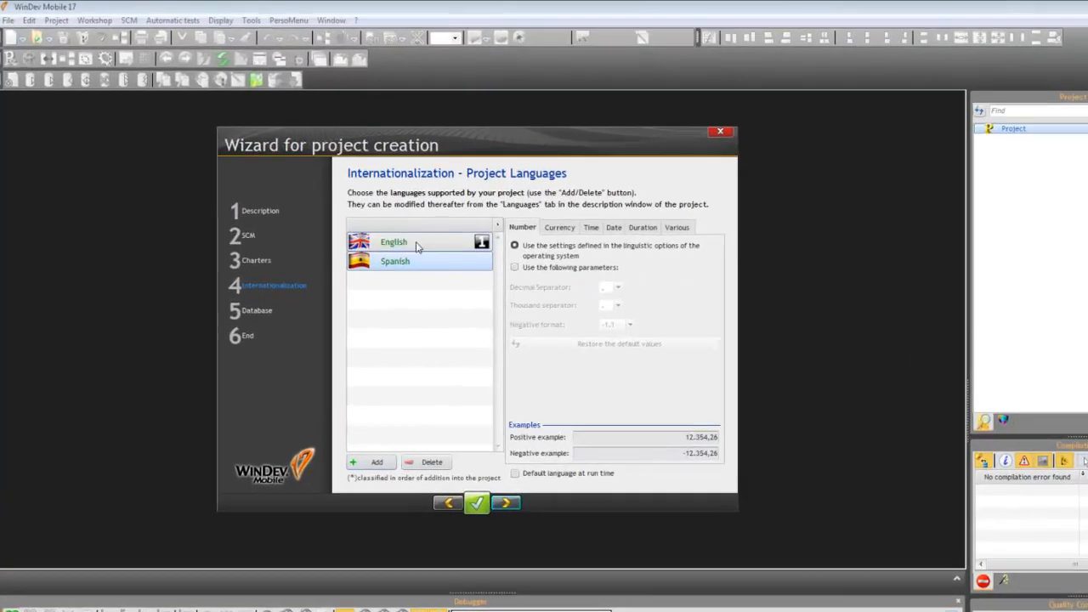
{"action": "left_click", "coordinate": [416, 246]}
{"action": "left_click", "coordinate": [429, 462]}
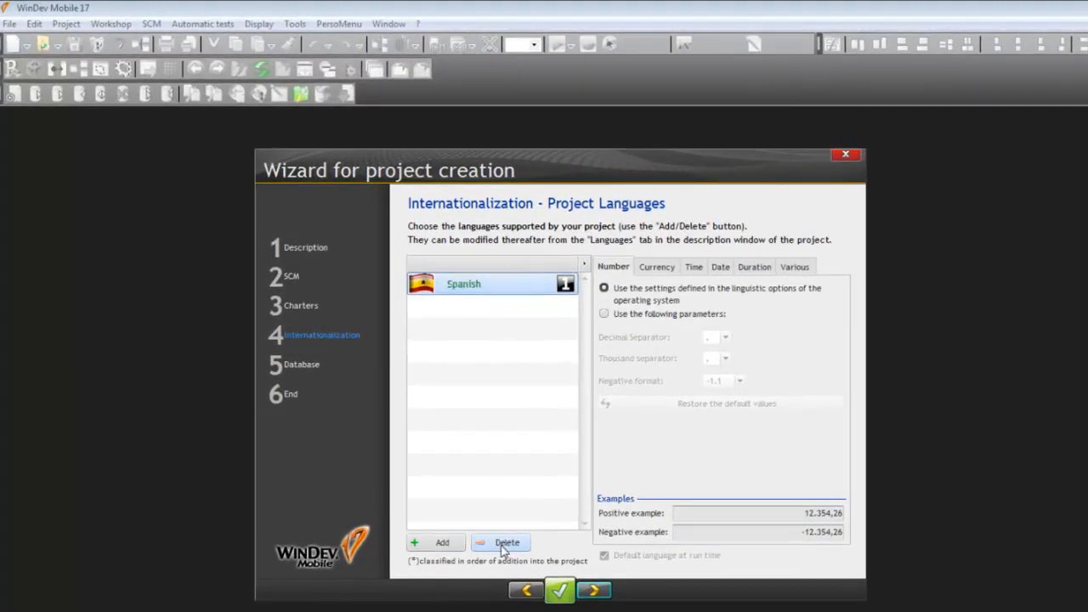
{"action": "left_click", "coordinate": [593, 592]}
Step: Create the analysis VFP_PostgreSQL_IOS in its proposed directory, using HyperFileSQL Classic as the database type
{"action": "left_click", "coordinate": [592, 592]}
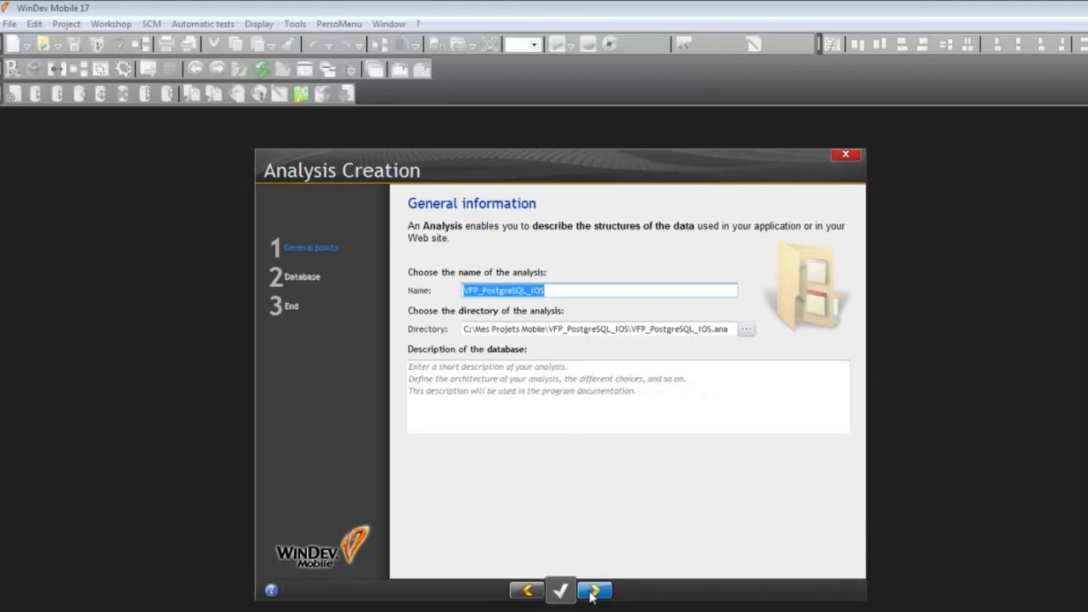
{"action": "left_click", "coordinate": [592, 592]}
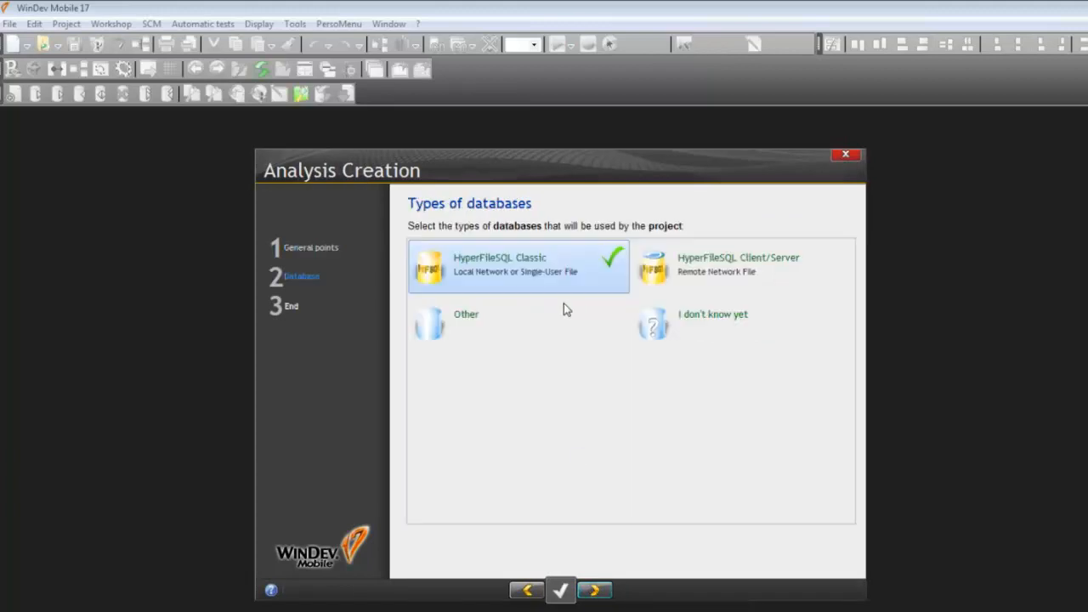
{"action": "left_click", "coordinate": [594, 589]}
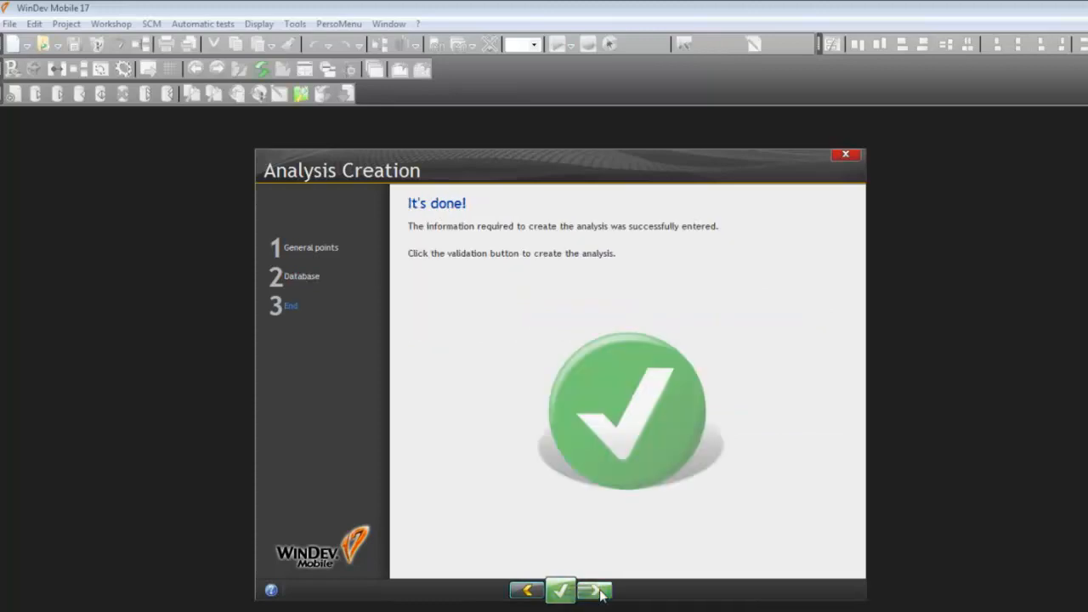
{"action": "left_click", "coordinate": [561, 590]}
Step: Create a new data file description named Clientes with an automatic identifier
{"action": "left_click", "coordinate": [599, 590]}
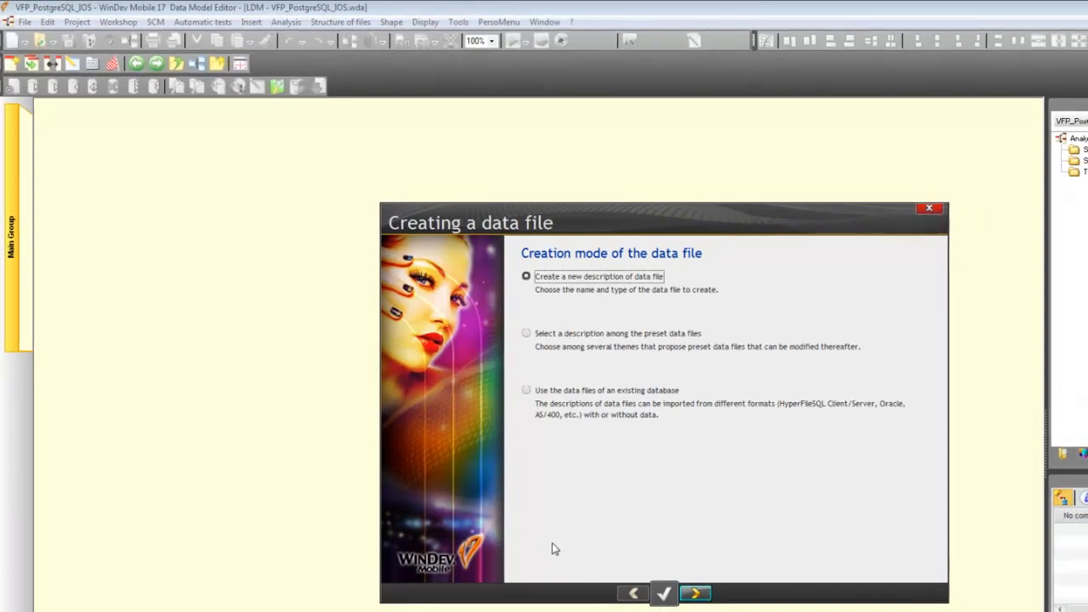
{"action": "left_click", "coordinate": [694, 593]}
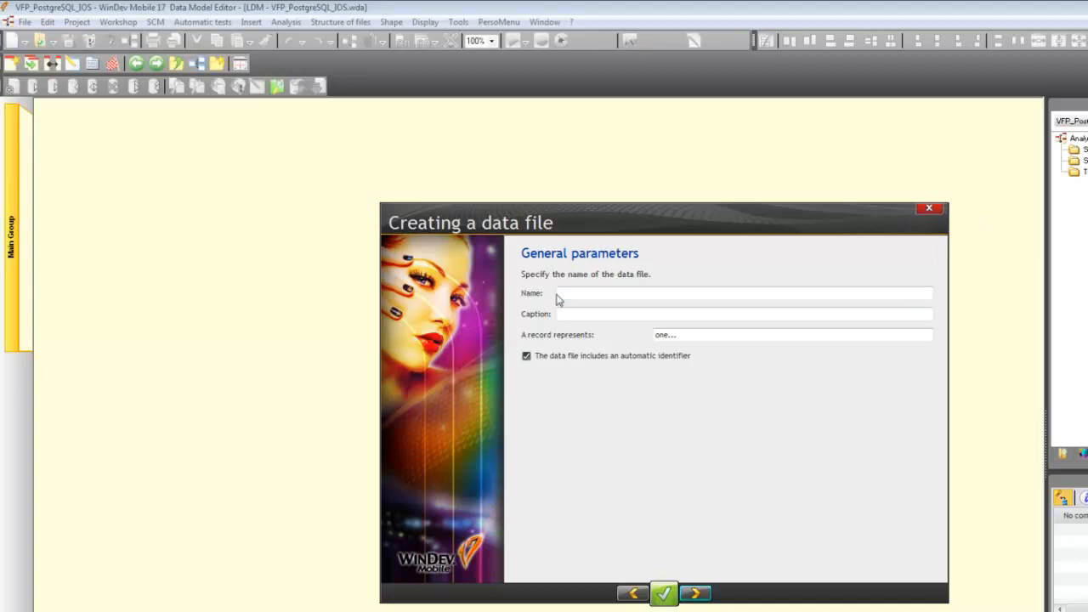
{"action": "type", "text": "Clientes"}
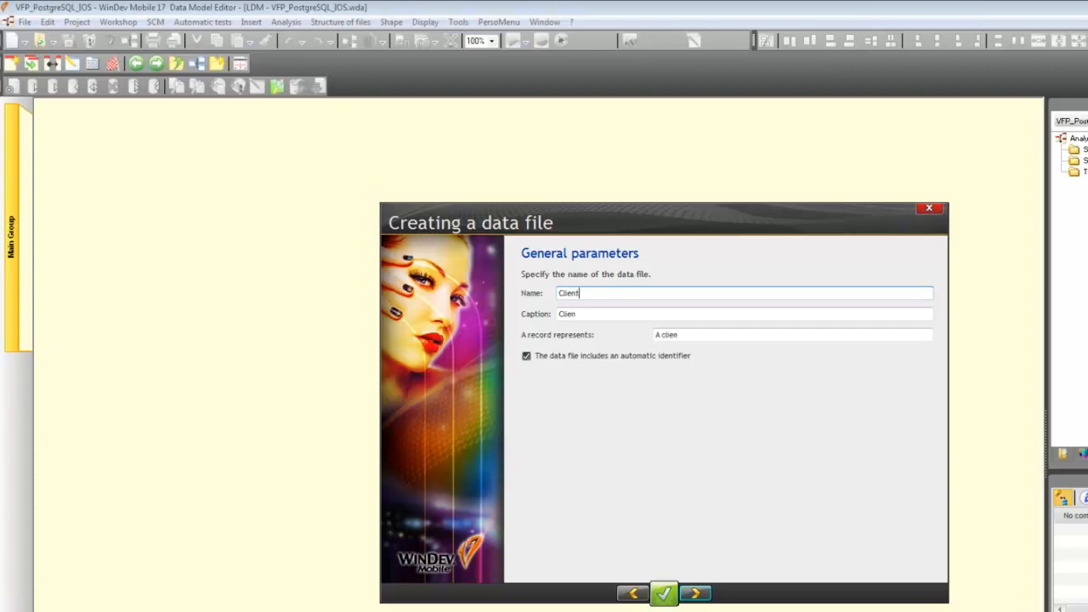
{"action": "left_click", "coordinate": [695, 592]}
{"action": "left_click", "coordinate": [695, 593]}
{"action": "left_click", "coordinate": [664, 593]}
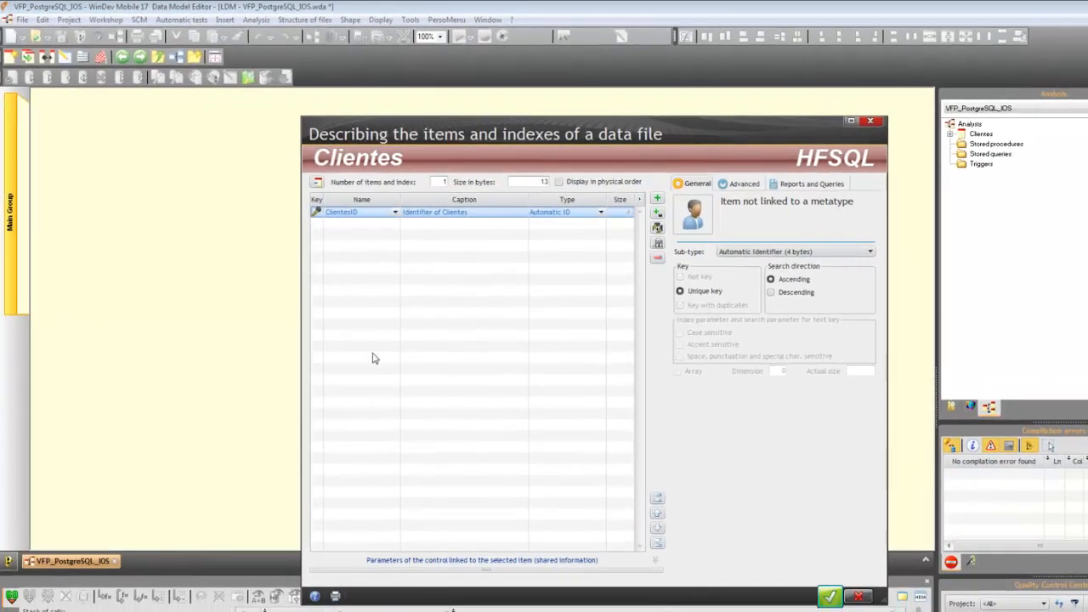
Step: Add the text items Clientes and Direccion below the automatic identifier in the Clientes data file
{"action": "left_click", "coordinate": [331, 223]}
{"action": "type", "text": "Clientes"}
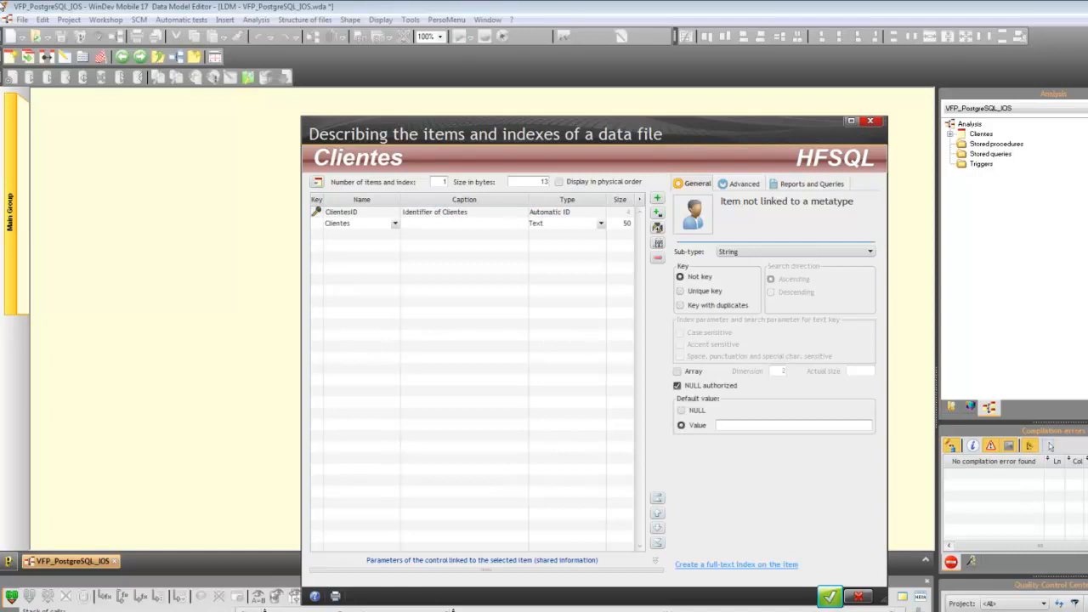
{"action": "key", "text": "Tab"}
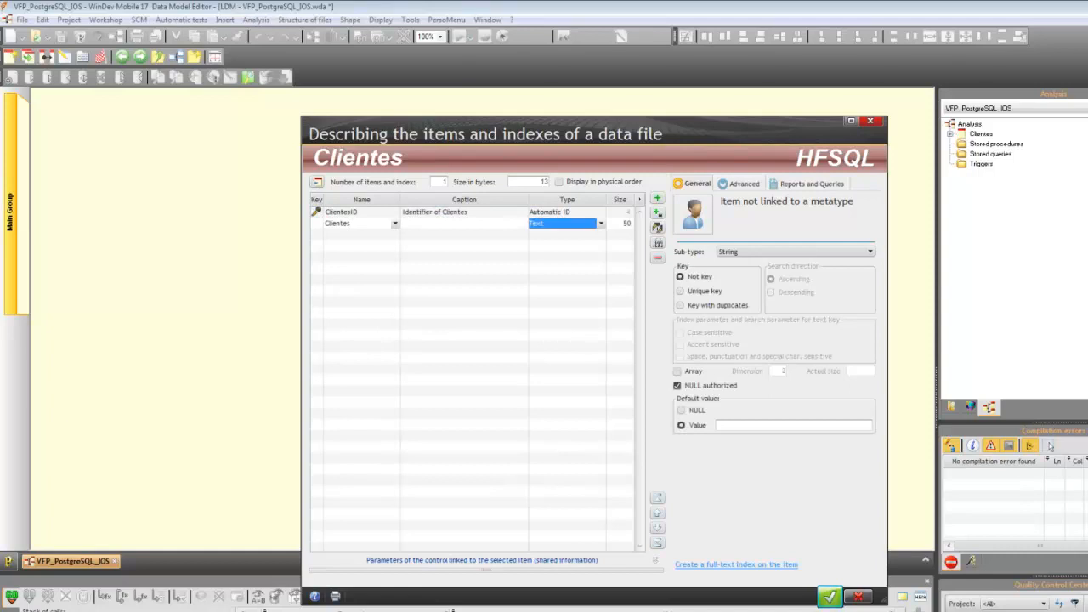
{"action": "double_click", "coordinate": [347, 239]}
{"action": "type", "text": "Direccion"}
{"action": "key", "text": "Tab"}
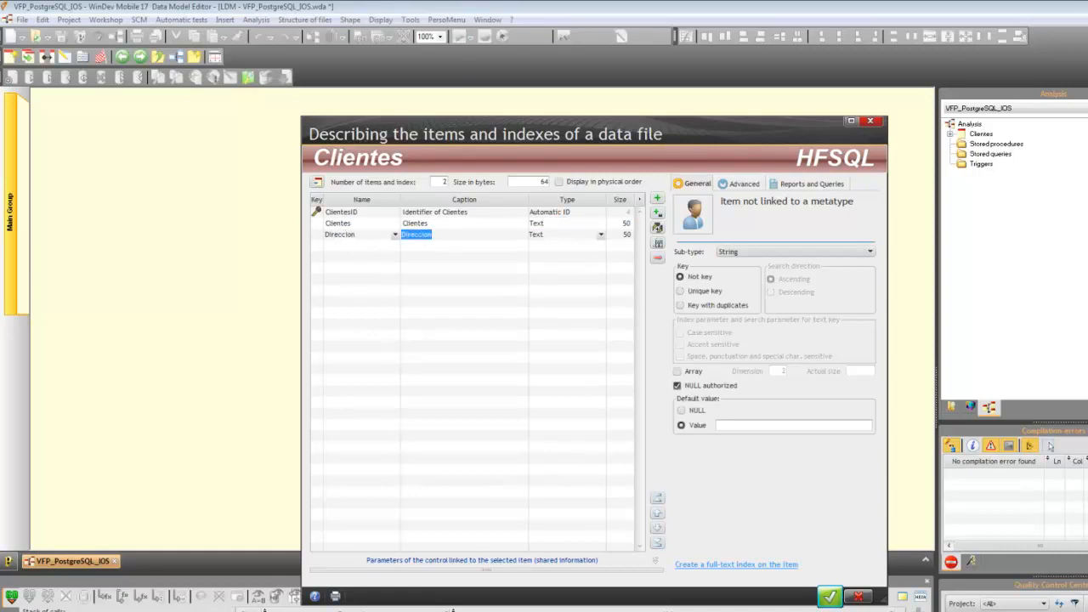
Step: Add the text items Ciudad and Pais to the Clientes data file
{"action": "left_click", "coordinate": [342, 248]}
{"action": "type", "text": "Ciudad"}
{"action": "key", "text": "Tab"}
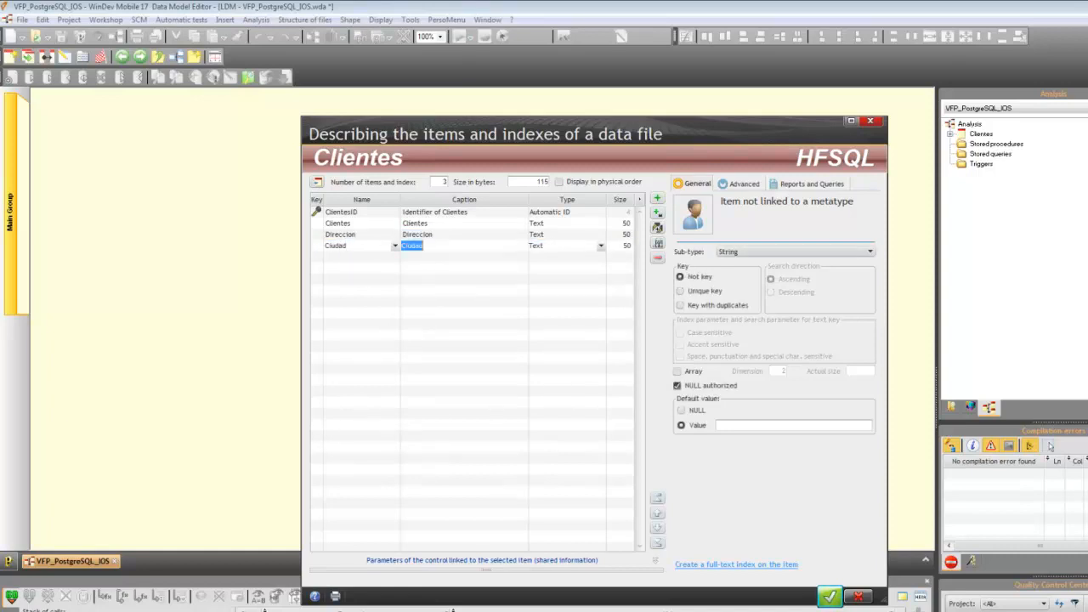
{"action": "left_click", "coordinate": [340, 257]}
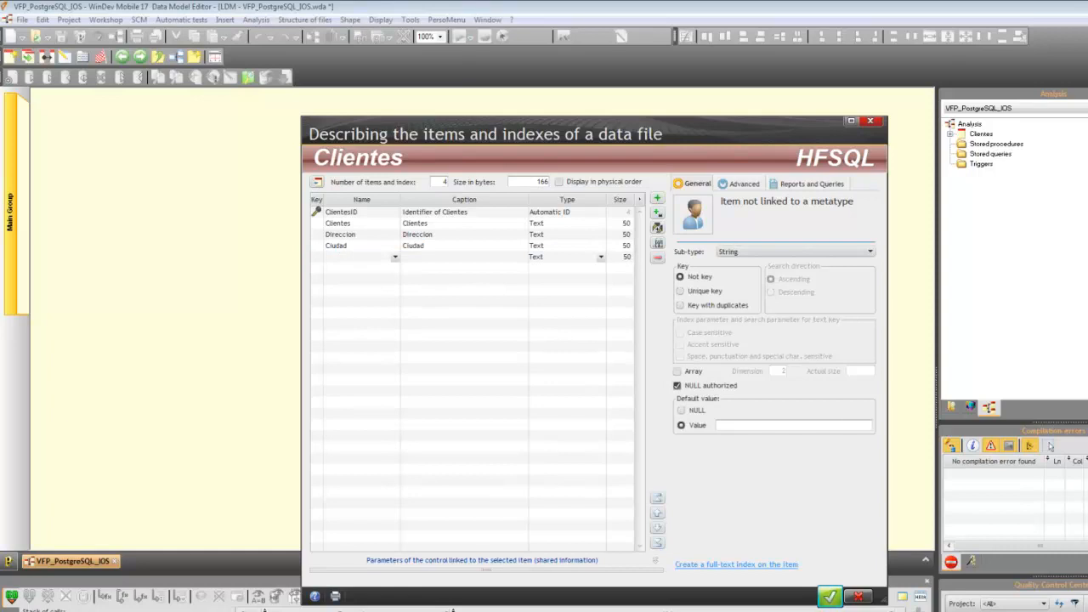
{"action": "type", "text": "Pais"}
{"action": "key", "text": "Tab"}
Step: Add the text items Email and Tel to the Clientes data file
{"action": "left_click", "coordinate": [338, 271]}
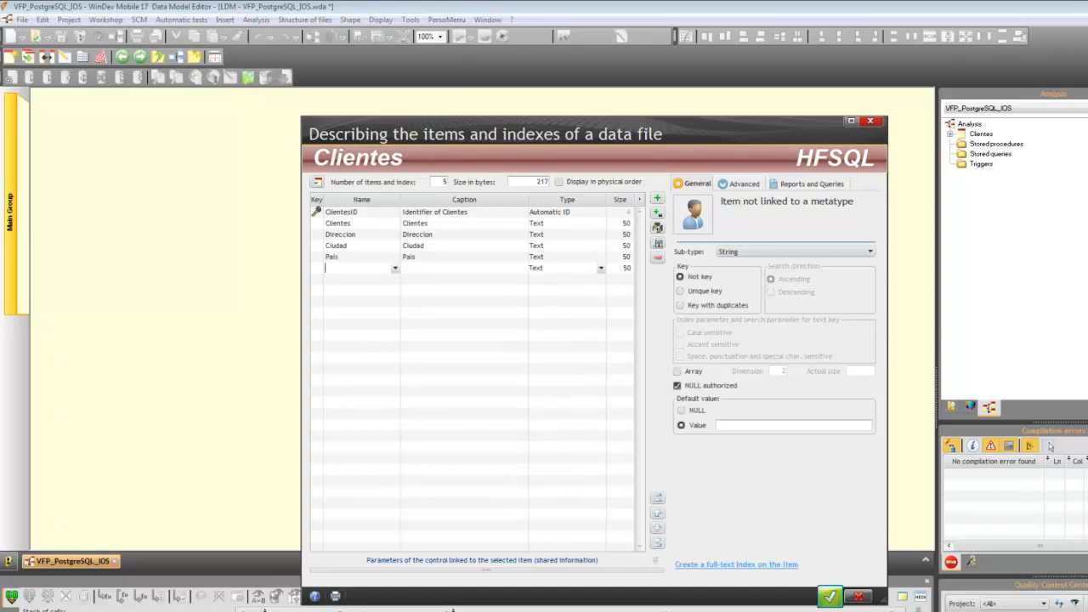
{"action": "type", "text": "Email"}
{"action": "key", "text": "Down"}
{"action": "type", "text": "Tel"}
{"action": "key", "text": "Tab"}
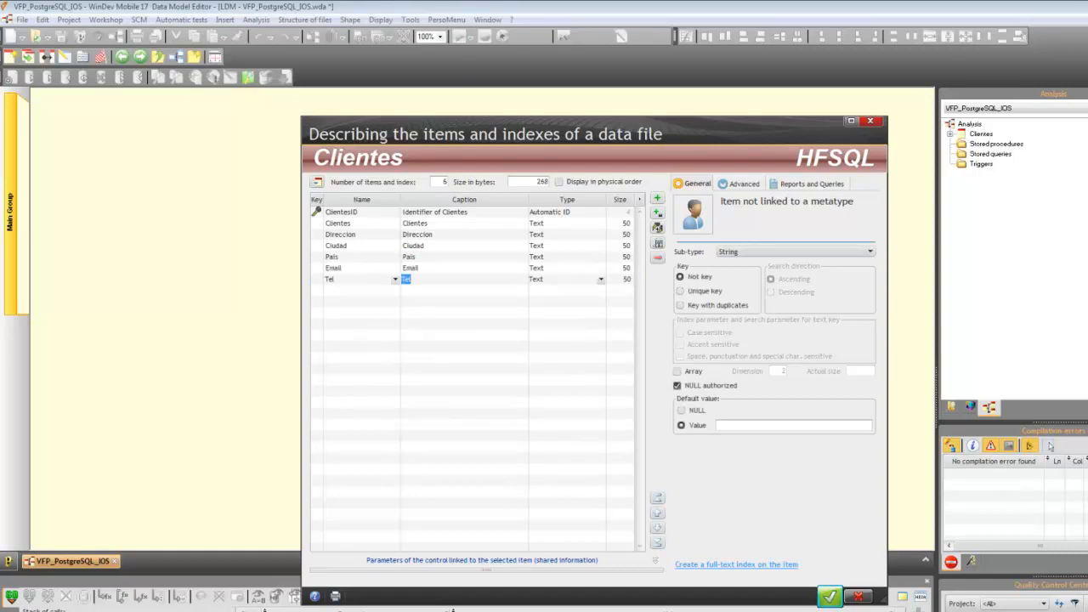
Step: Add the item NecesitaActualizacion to the Clientes data file and set its type to Boolean
{"action": "left_click", "coordinate": [346, 294]}
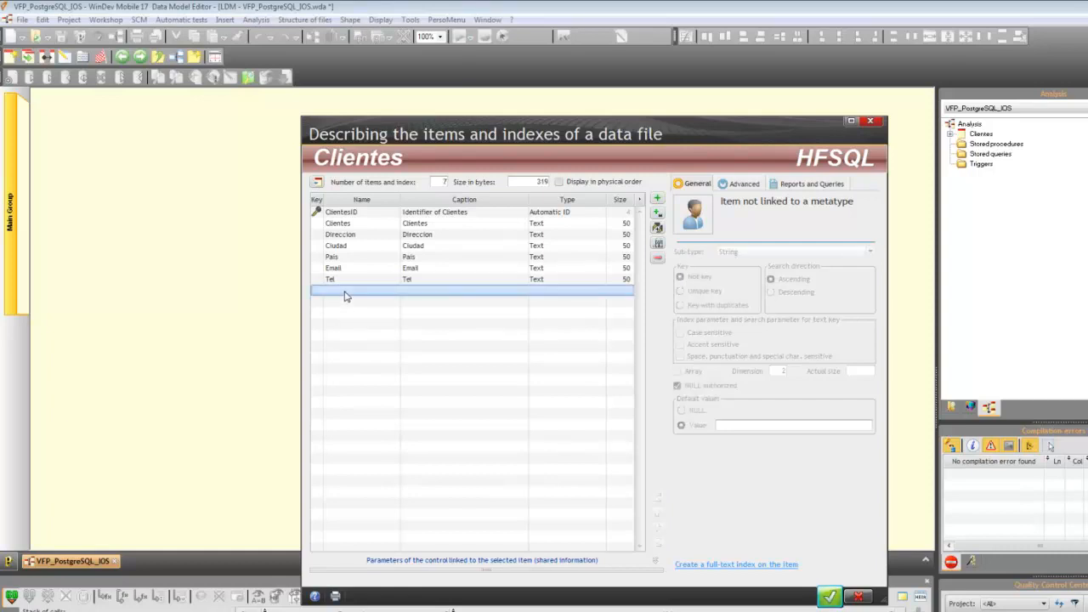
{"action": "left_click", "coordinate": [346, 295]}
{"action": "type", "text": "NecesitaA"}
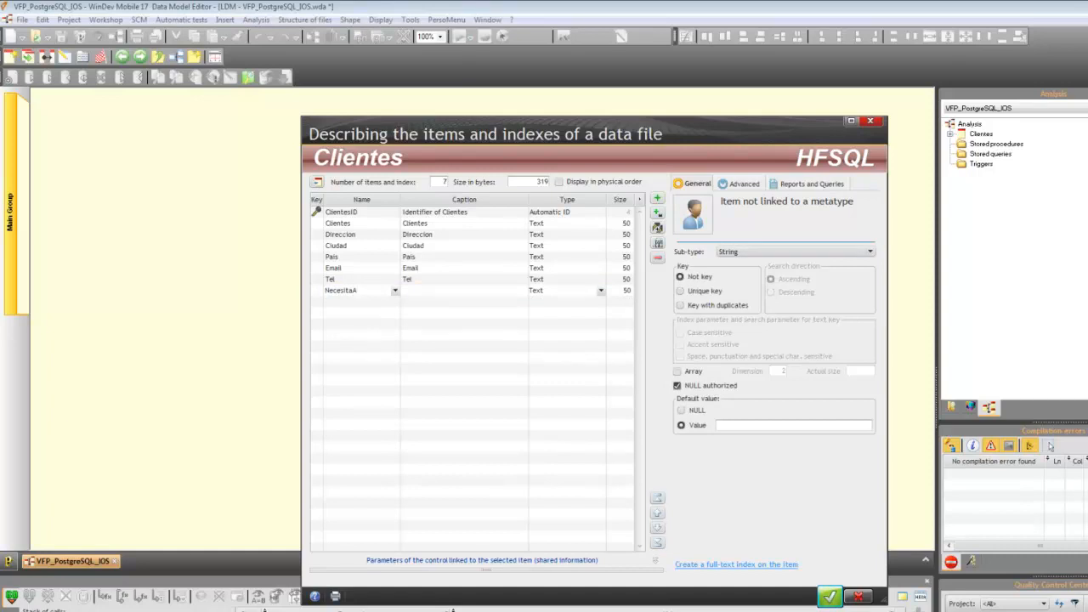
{"action": "type", "text": "ctualización"}
{"action": "key", "text": "Tab"}
{"action": "key", "text": "Tab"}
{"action": "key", "text": "Down"}
{"action": "key", "text": "Right"}
{"action": "key", "text": "Down"}
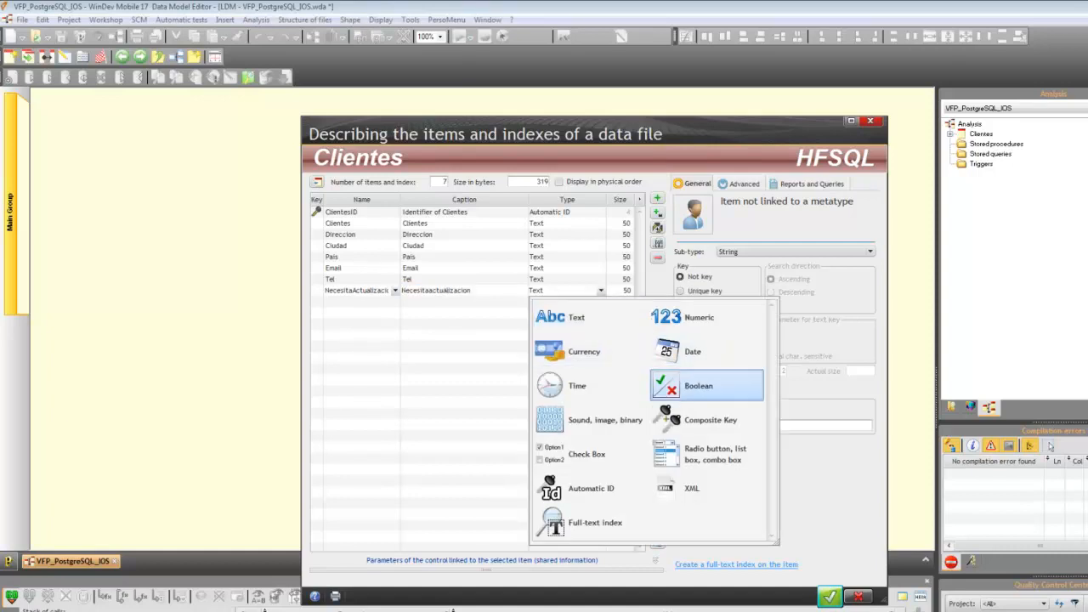
{"action": "key", "text": "Return"}
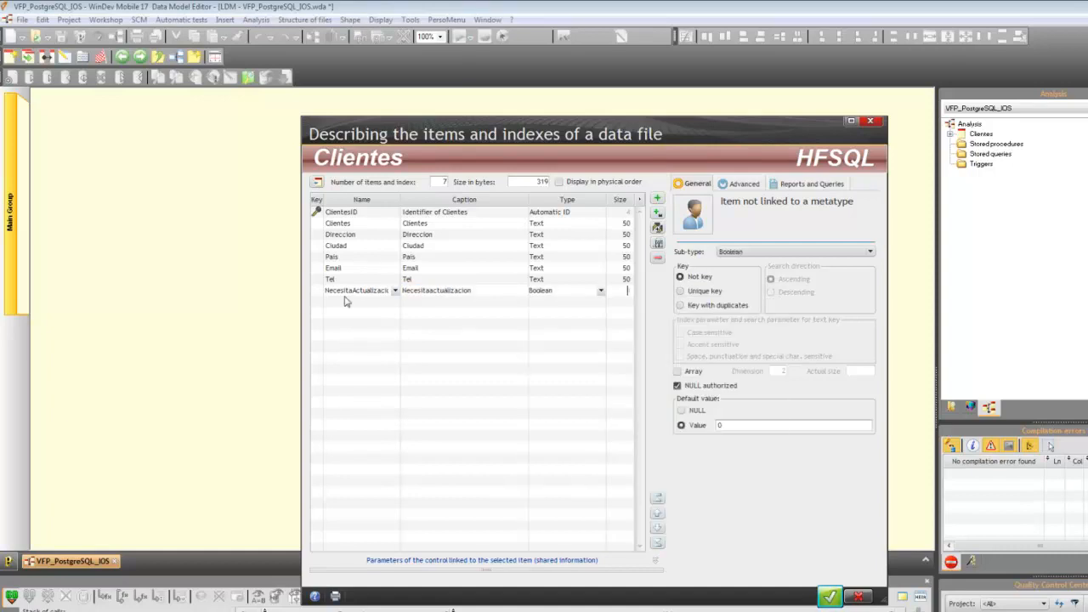
Step: Validate the item descriptions of Clientes and close the remaining wizard windows to return to the data model editor
{"action": "left_click", "coordinate": [829, 597]}
{"action": "left_click", "coordinate": [534, 307]}
{"action": "left_click", "coordinate": [624, 501]}
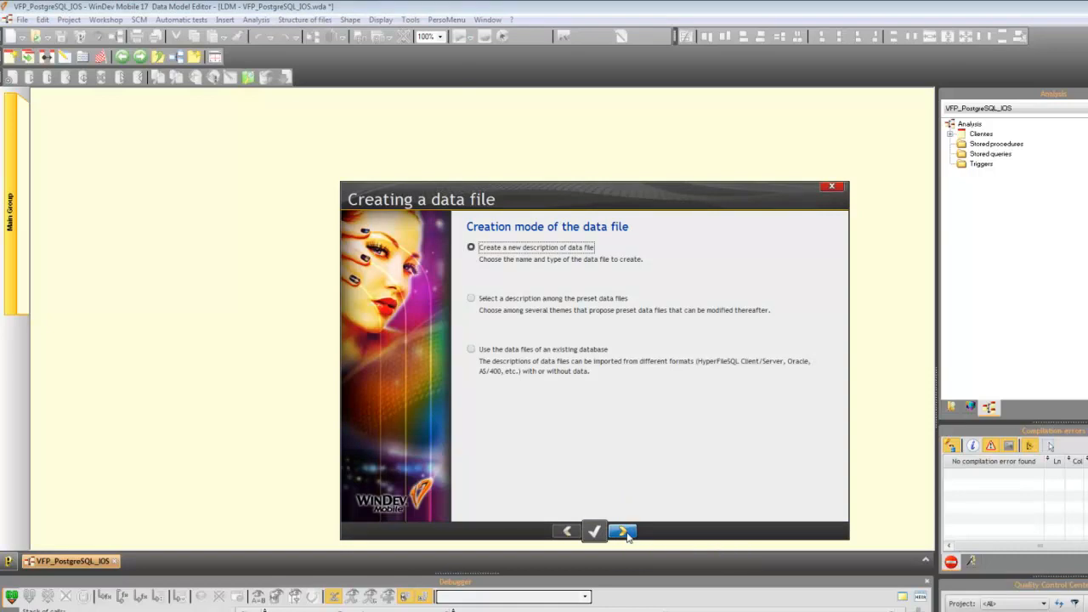
{"action": "left_click", "coordinate": [624, 532]}
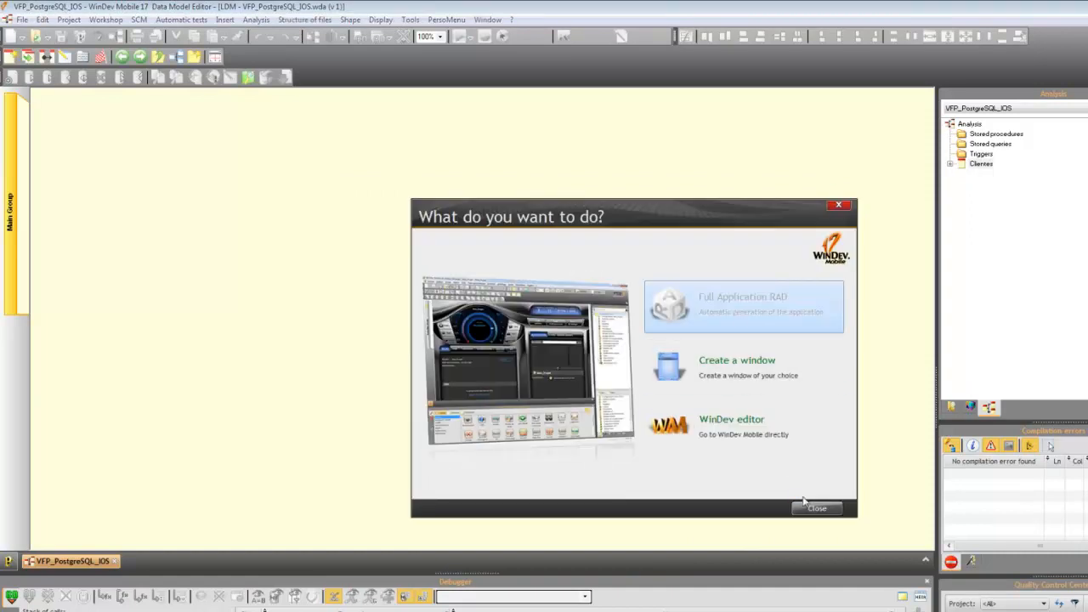
{"action": "left_click", "coordinate": [808, 510]}
Step: Place the Clientes data file in the analysis diagram and enlarge its box downward to show all its items
{"action": "left_click_drag", "start_coordinate": [492, 308], "coordinate": [569, 150]}
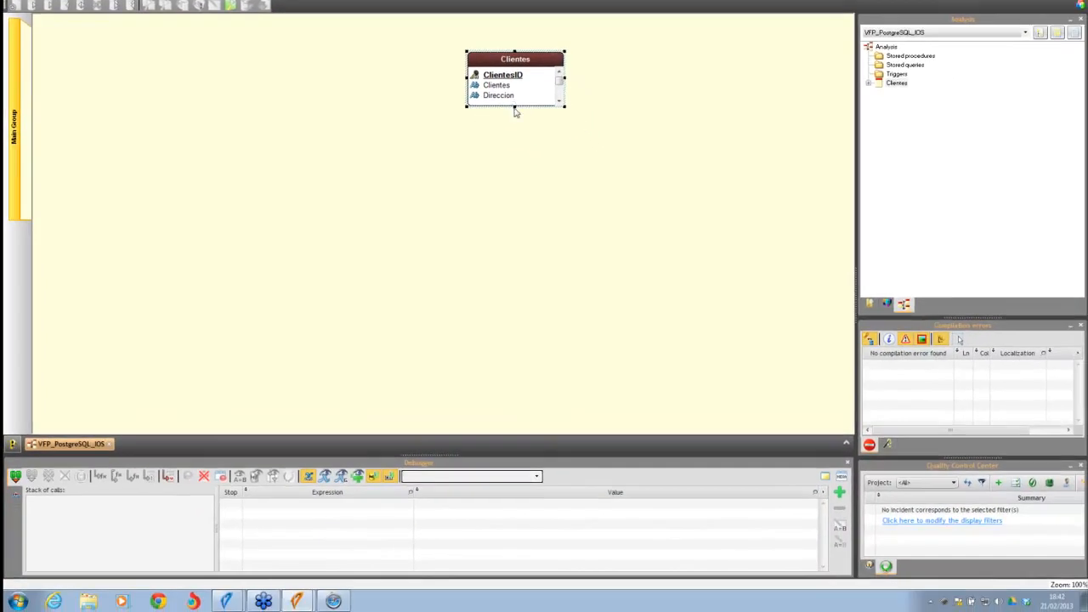
{"action": "left_click_drag", "start_coordinate": [516, 175], "coordinate": [518, 188]}
{"action": "left_click", "coordinate": [610, 193]}
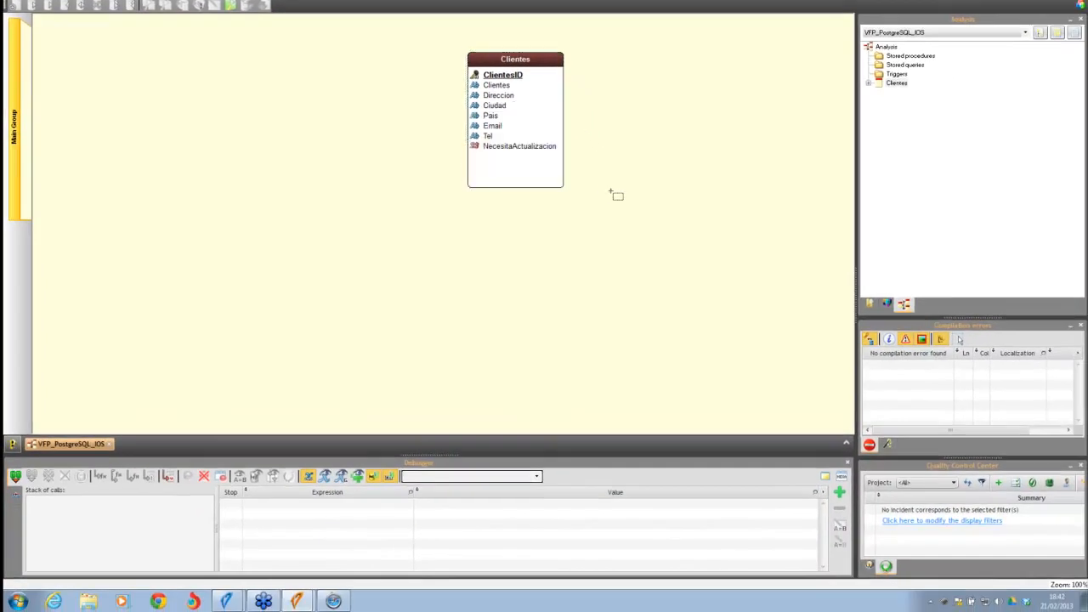